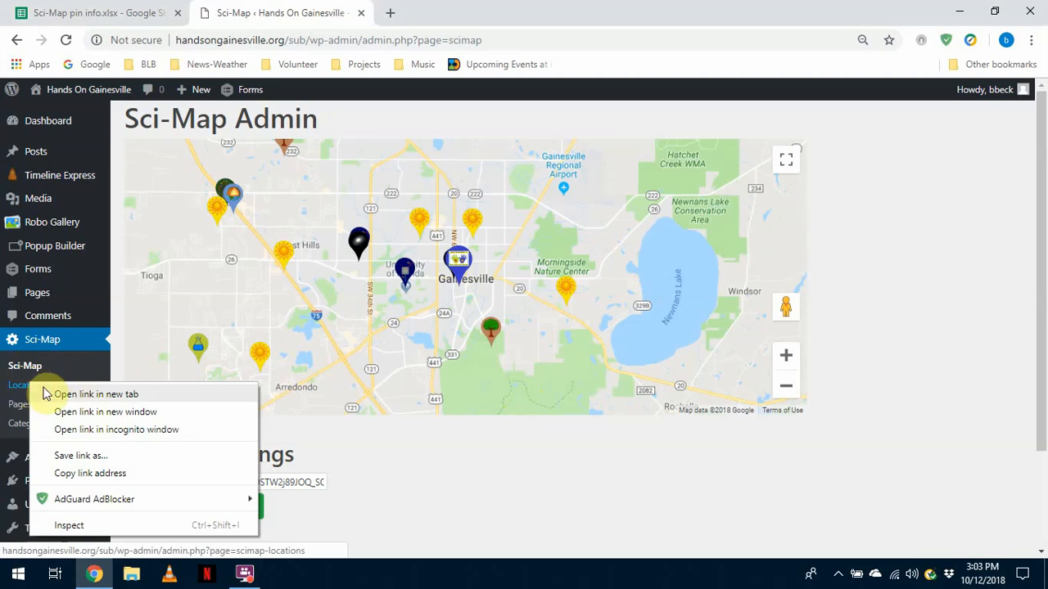
Step: Open the Sci-Map Locations page in a new tab and go to its Add a Location form
{"action": "left_click", "coordinate": [69, 396]}
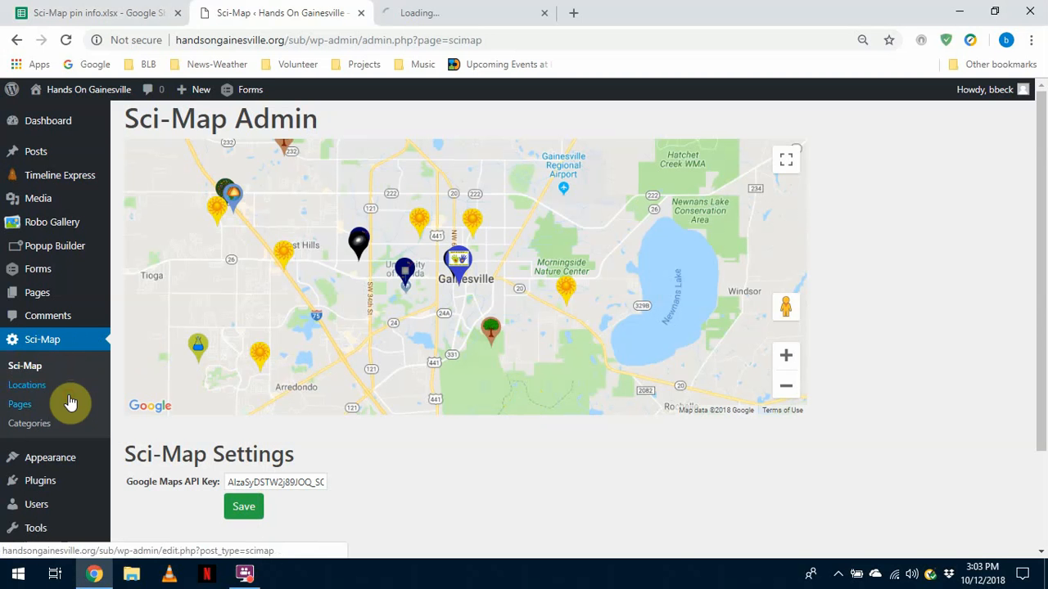
{"action": "left_click", "coordinate": [446, 10]}
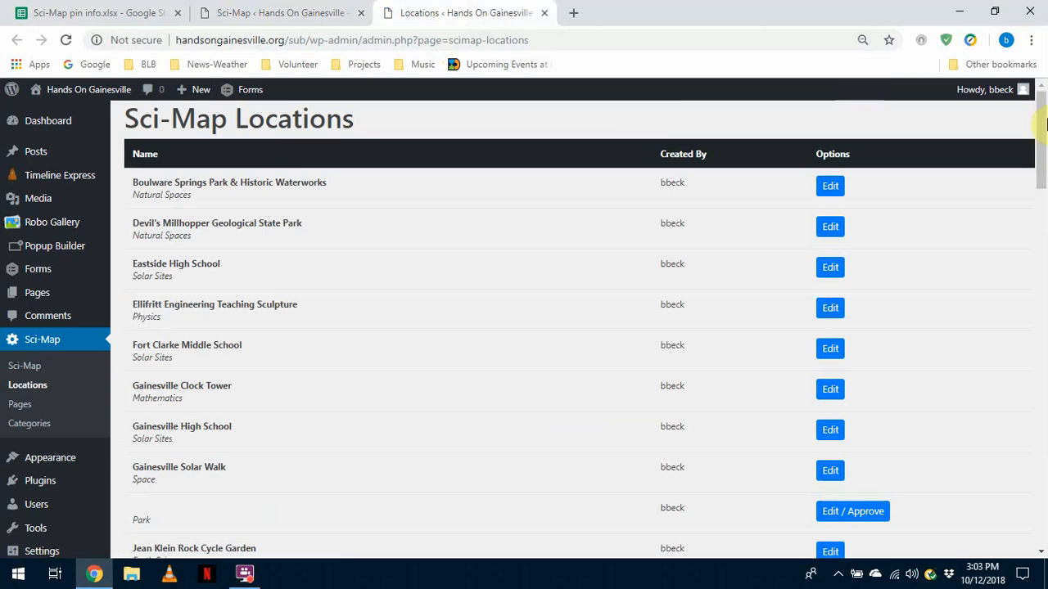
{"action": "left_click_drag", "start_coordinate": [1043, 139], "coordinate": [1044, 382]}
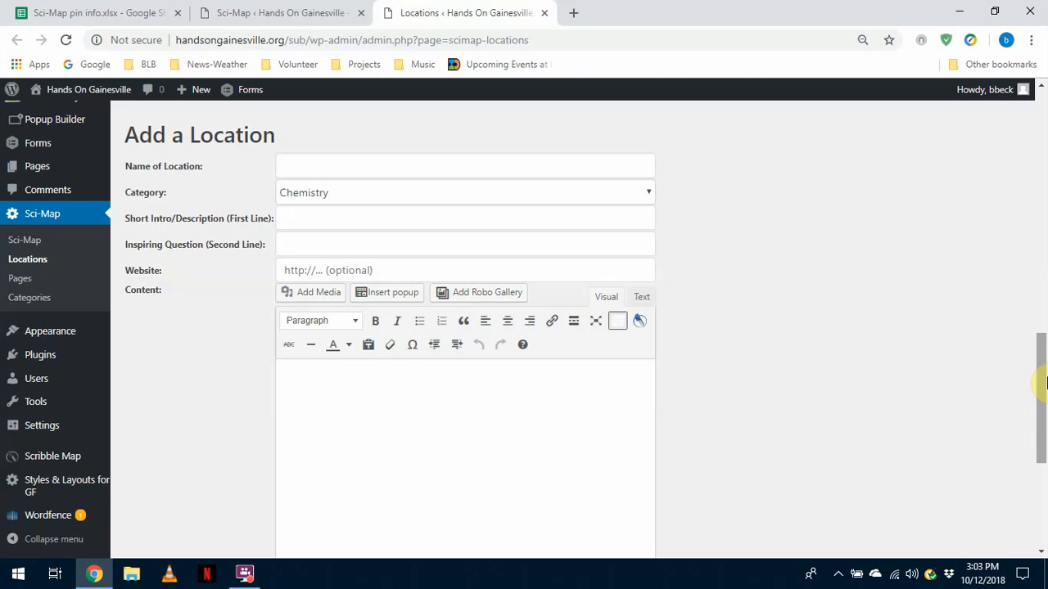
Step: Name the new location "Loblolly Woods Nature Park" and set its category to Natural Spaces
{"action": "left_click", "coordinate": [354, 165]}
{"action": "type", "text": "Loblolly Woods Nature Park"}
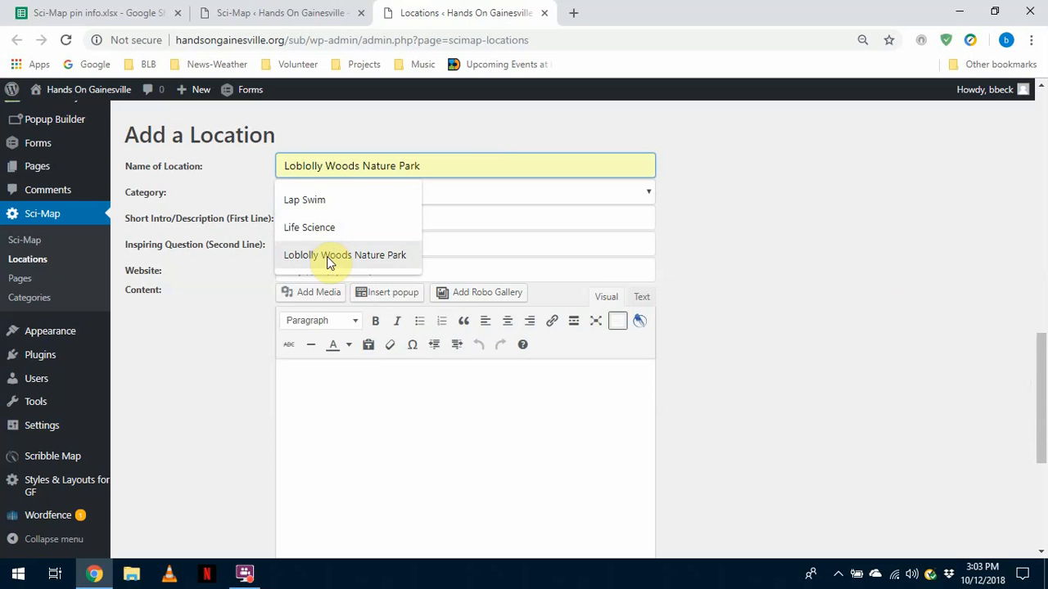
{"action": "left_click", "coordinate": [327, 254]}
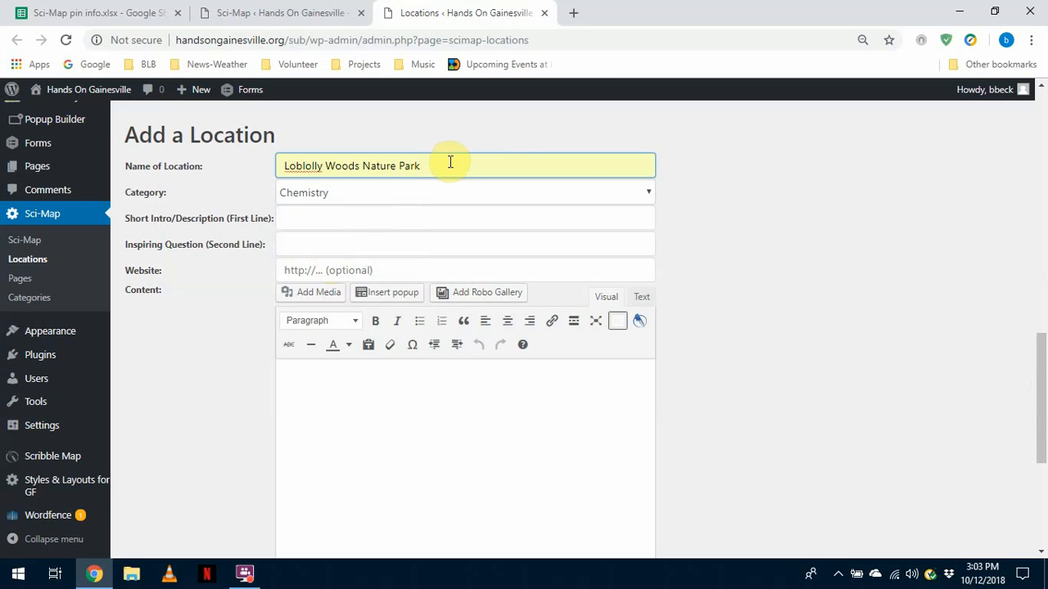
{"action": "left_click", "coordinate": [650, 195]}
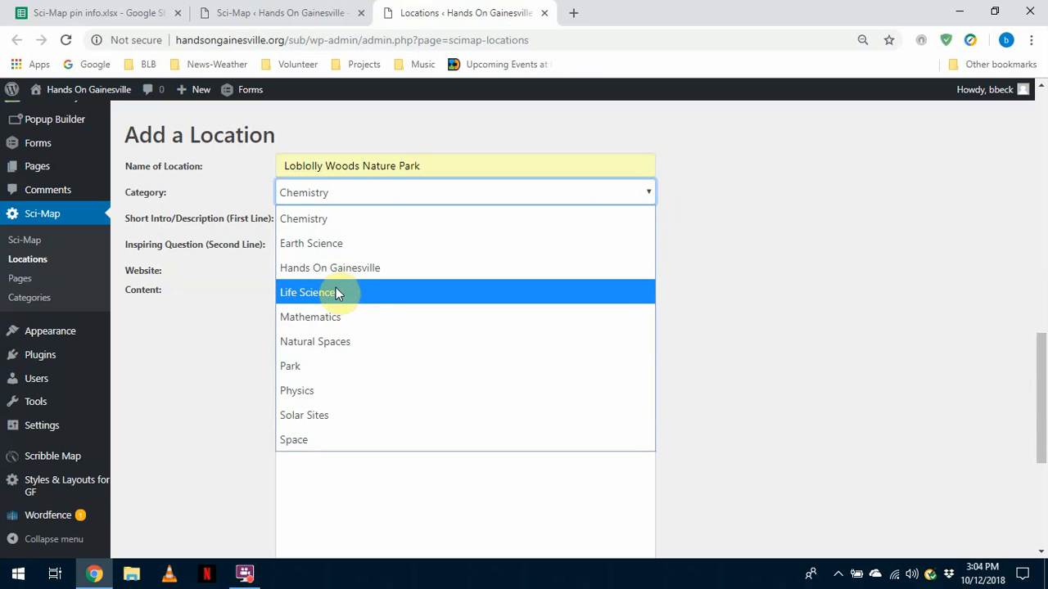
{"action": "left_click", "coordinate": [336, 343]}
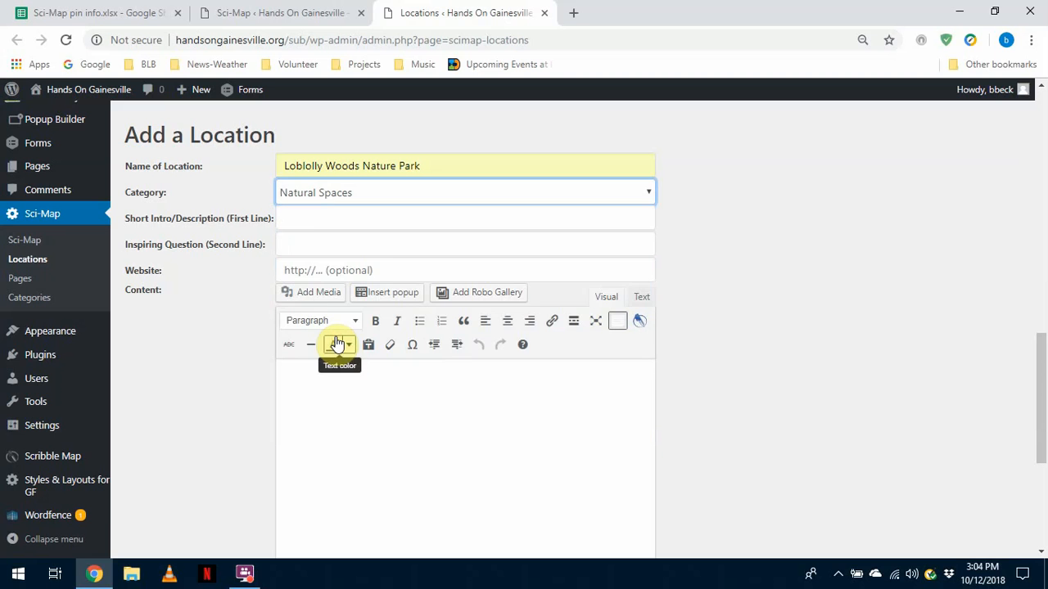
Step: Copy the first two sentences of the Loblolly Woods description from the Sci-Map pin info Google Sheet into Short Intro/Description as plain text
{"action": "left_click", "coordinate": [321, 216]}
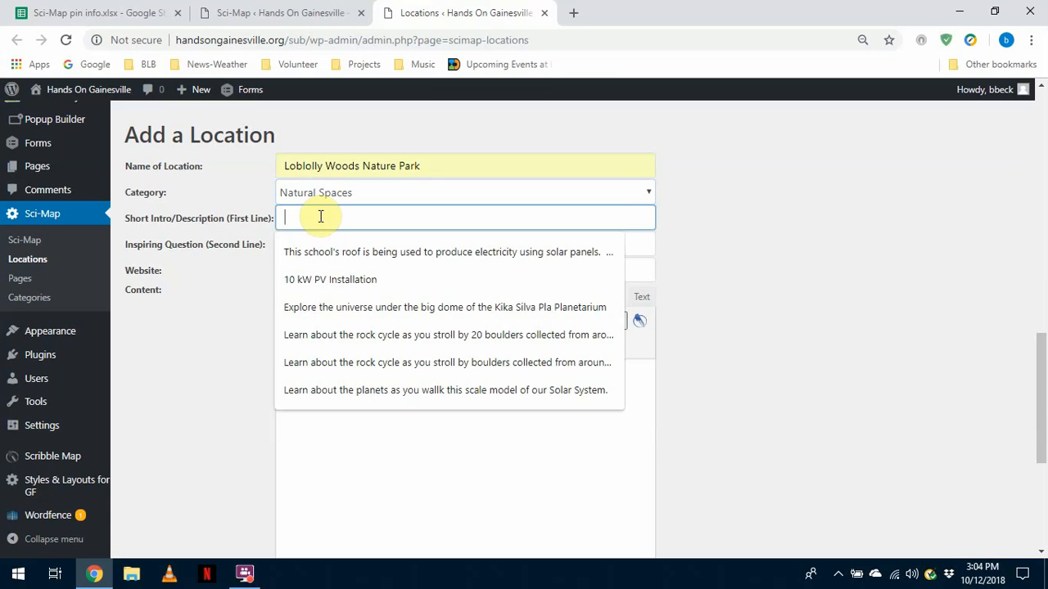
{"action": "key", "text": "Escape"}
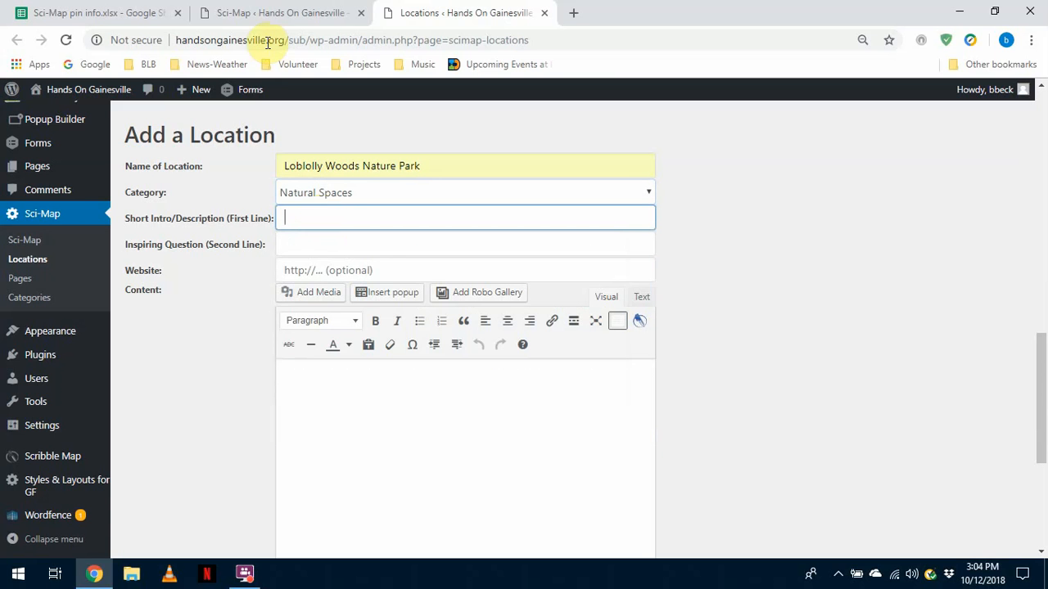
{"action": "left_click", "coordinate": [111, 14]}
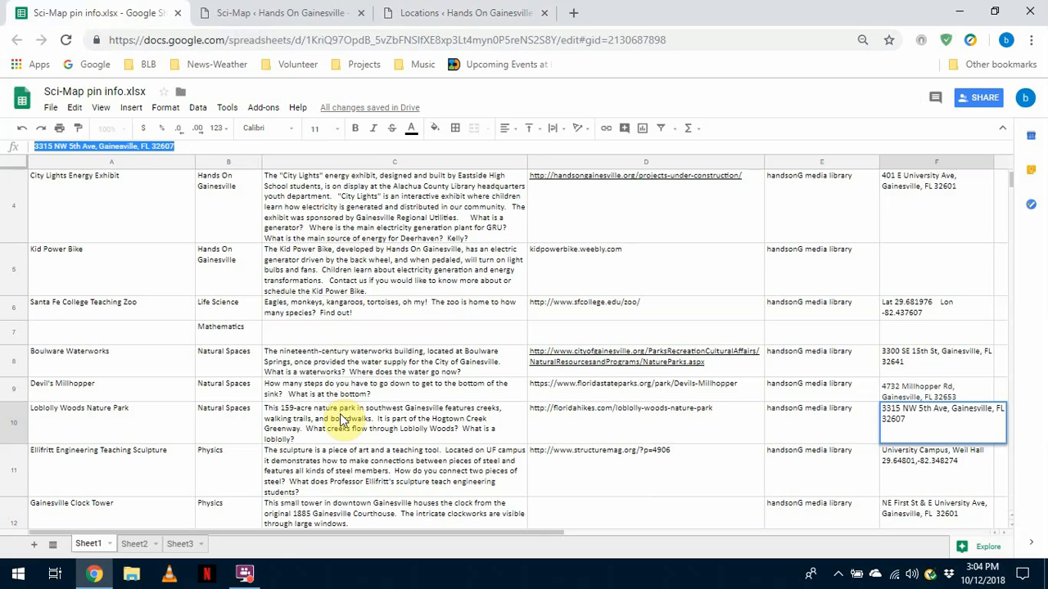
{"action": "left_click", "coordinate": [267, 412]}
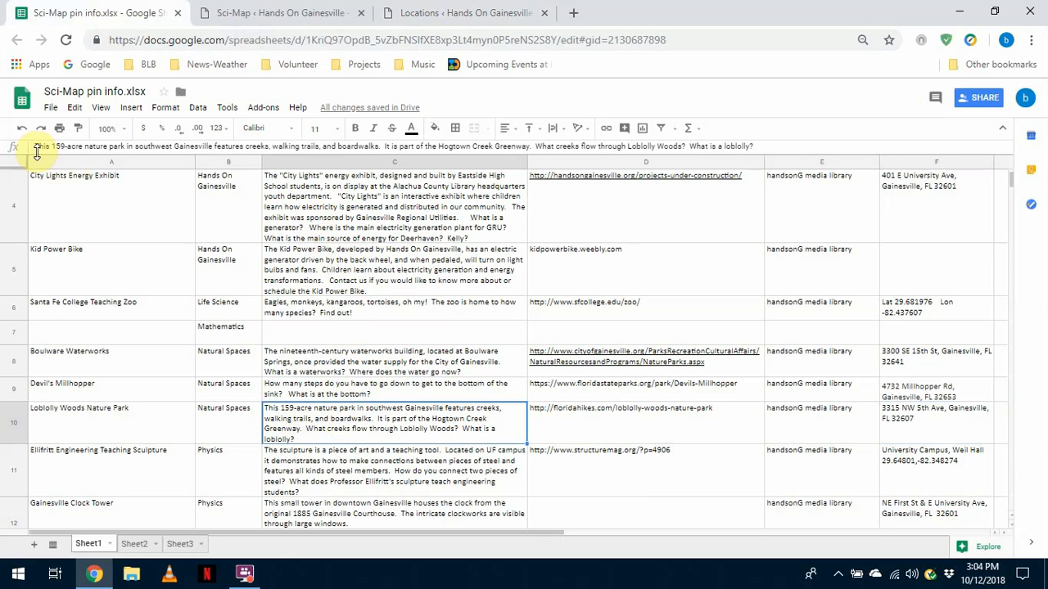
{"action": "left_click_drag", "start_coordinate": [36, 146], "coordinate": [532, 150]}
{"action": "key", "text": "ctrl+c"}
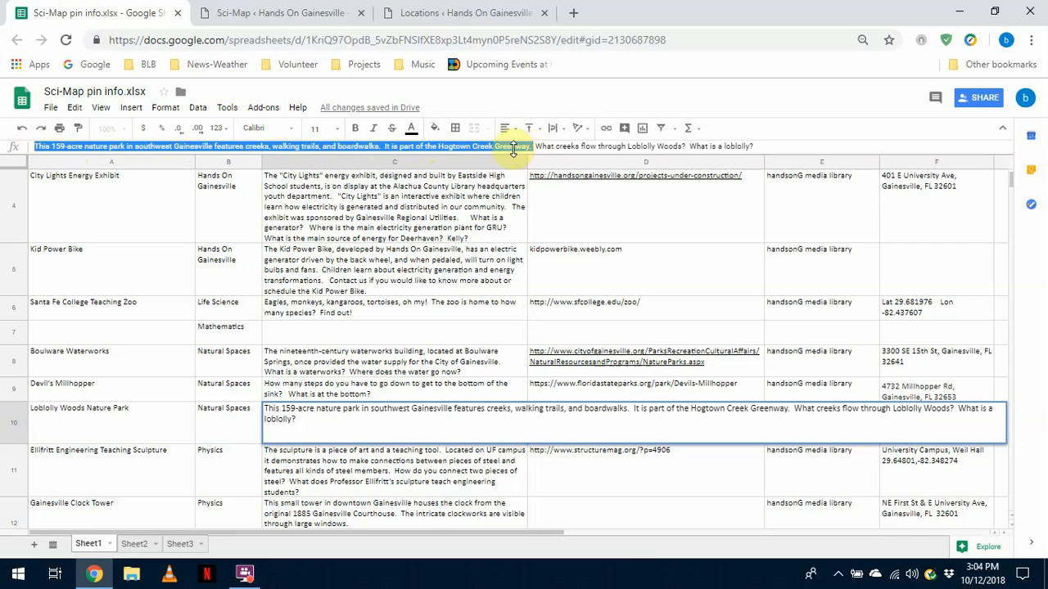
{"action": "left_click", "coordinate": [427, 14]}
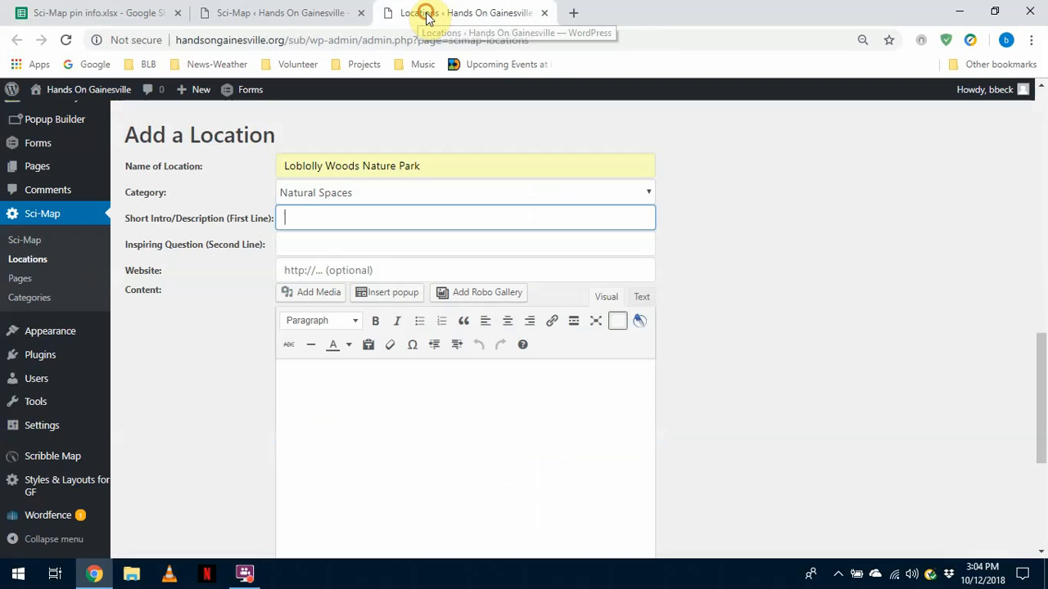
{"action": "right_click", "coordinate": [318, 217]}
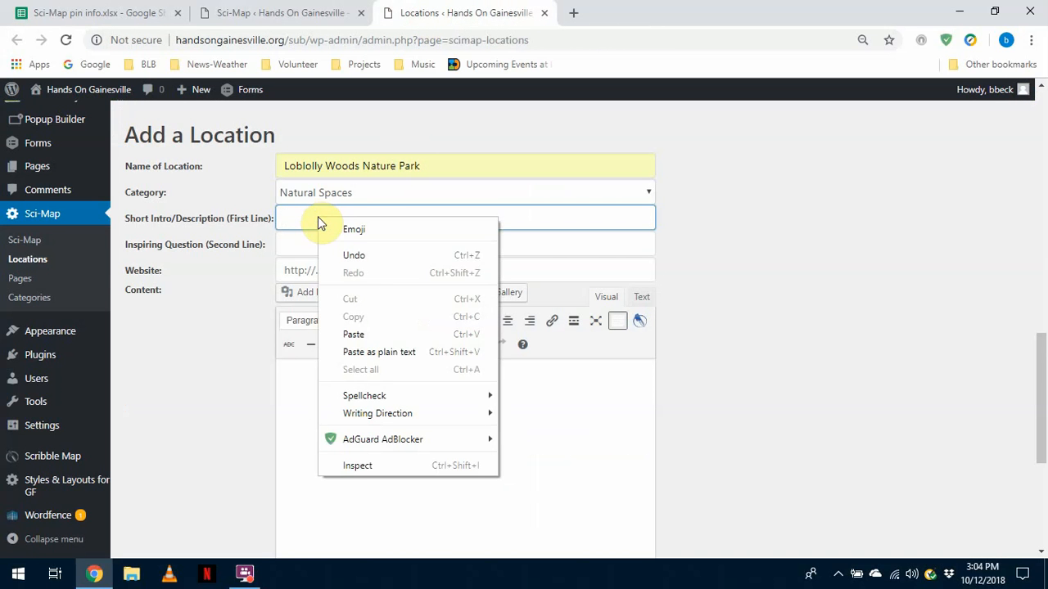
{"action": "left_click", "coordinate": [380, 354]}
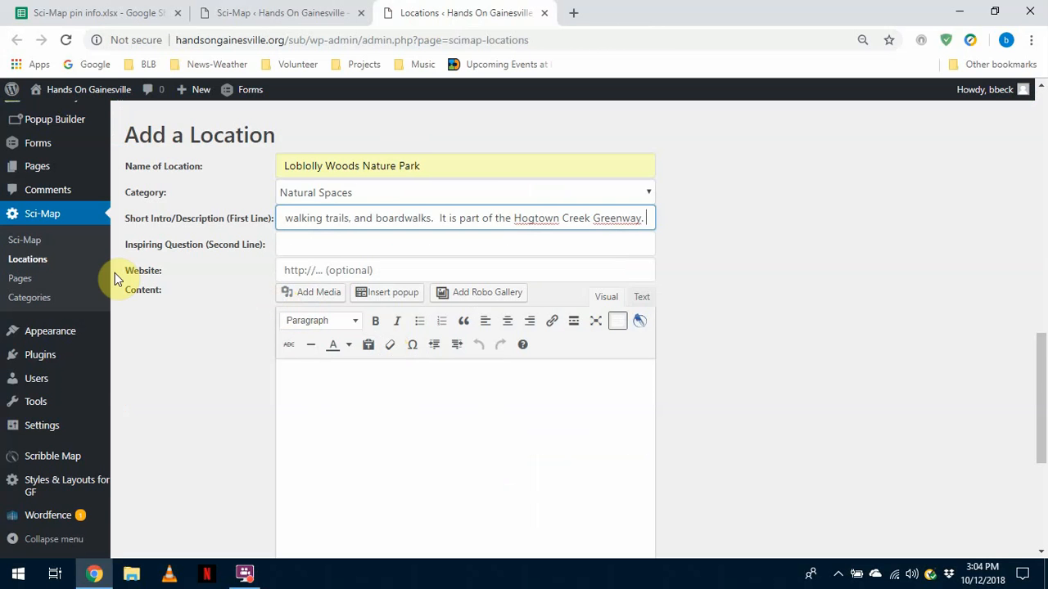
Step: Copy "What creeks flow through Loblolly Woods? What is a loblolly?" from the spreadsheet into the Inspiring Question field as plain text
{"action": "left_click", "coordinate": [306, 241]}
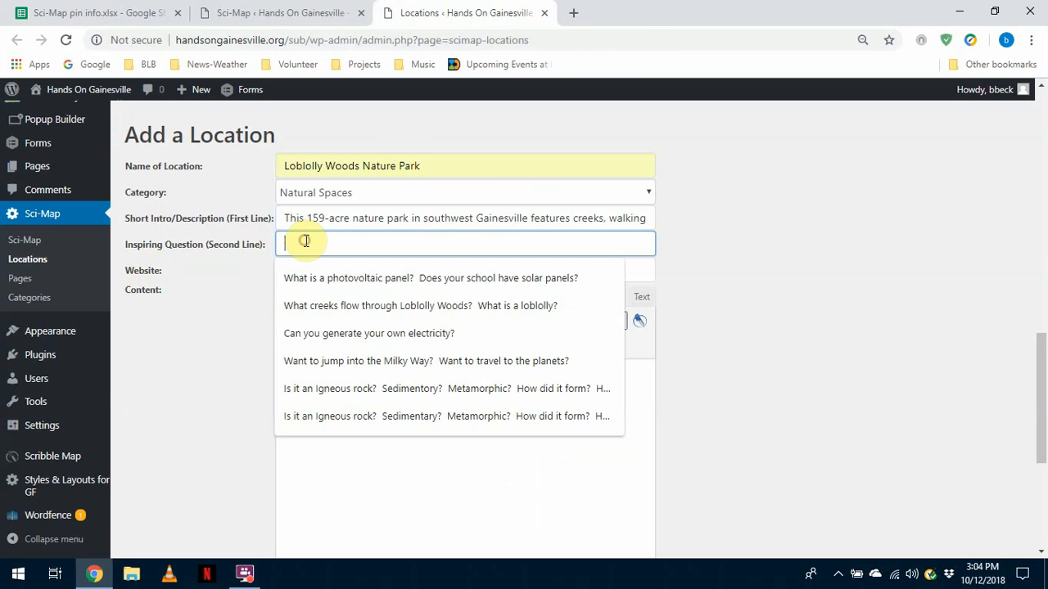
{"action": "left_click", "coordinate": [306, 241]}
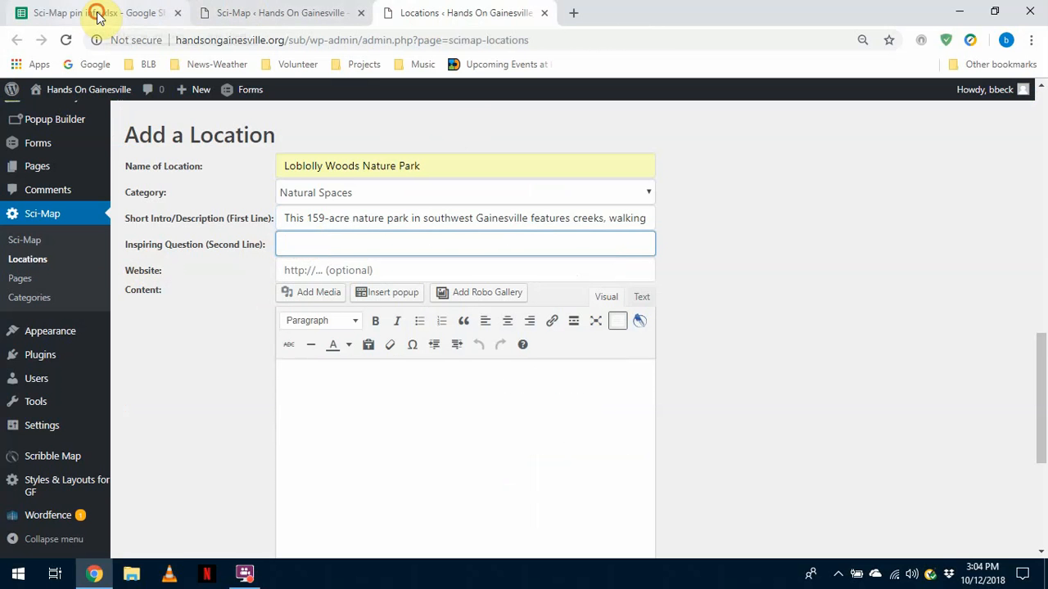
{"action": "left_click", "coordinate": [67, 12]}
{"action": "left_click", "coordinate": [765, 146]}
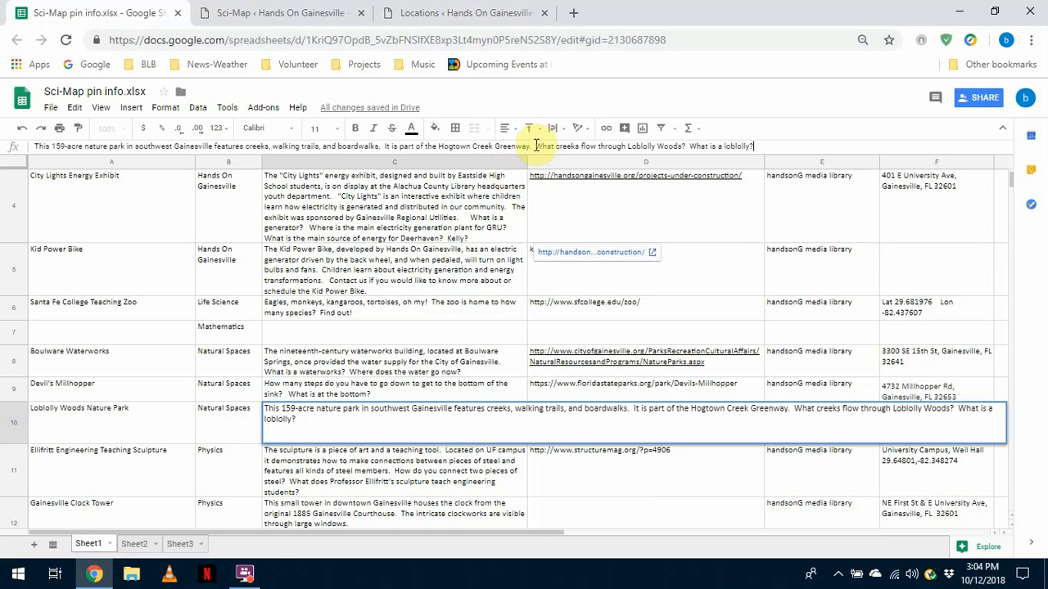
{"action": "left_click_drag", "start_coordinate": [535, 145], "coordinate": [753, 149]}
{"action": "key", "text": "ctrl+c"}
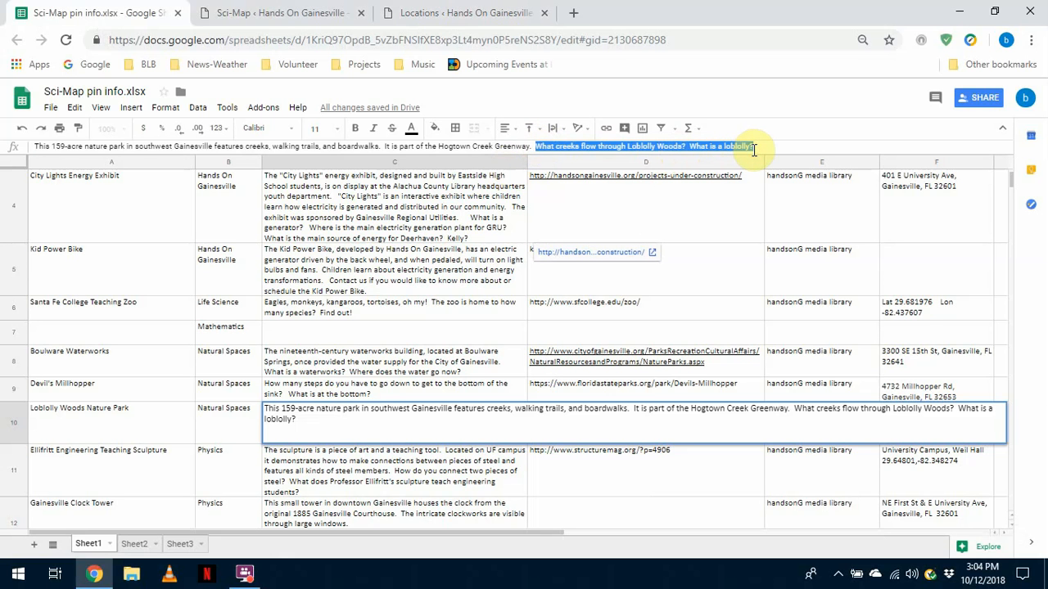
{"action": "left_click", "coordinate": [443, 14]}
{"action": "right_click", "coordinate": [298, 244]}
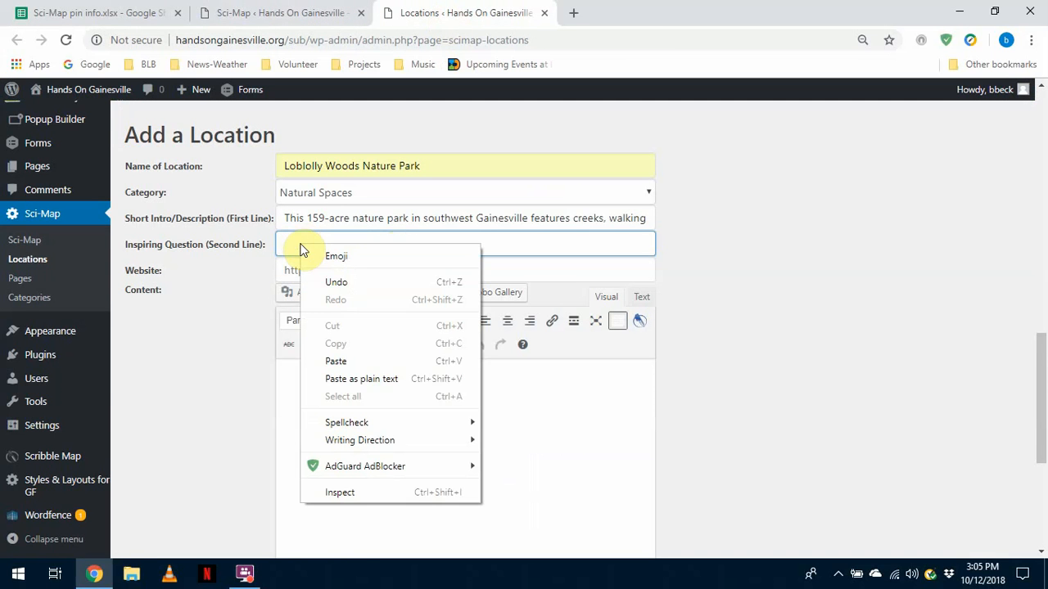
{"action": "left_click", "coordinate": [376, 378]}
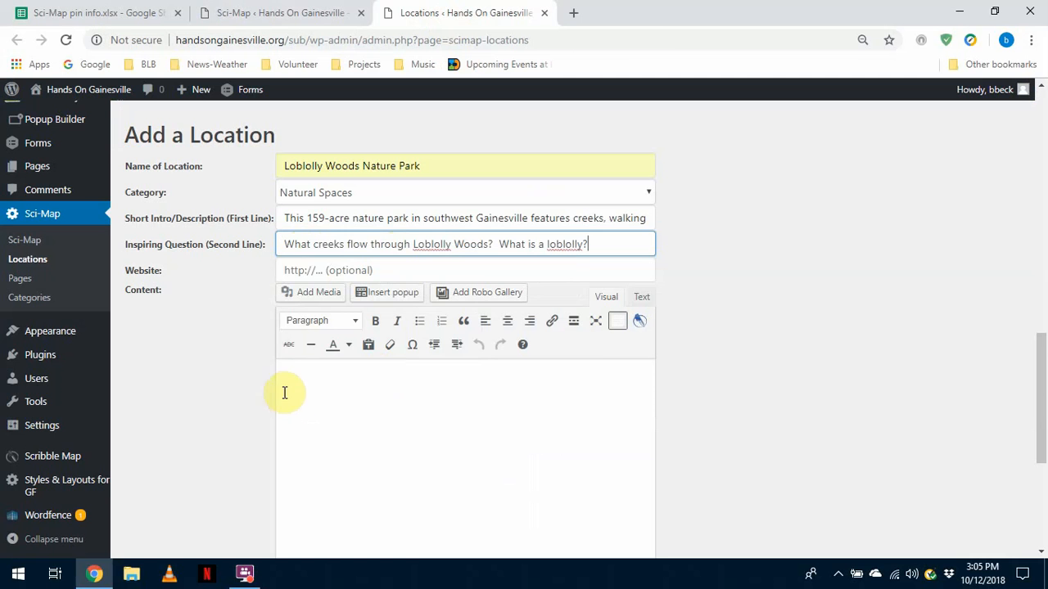
{"action": "left_click", "coordinate": [312, 271]}
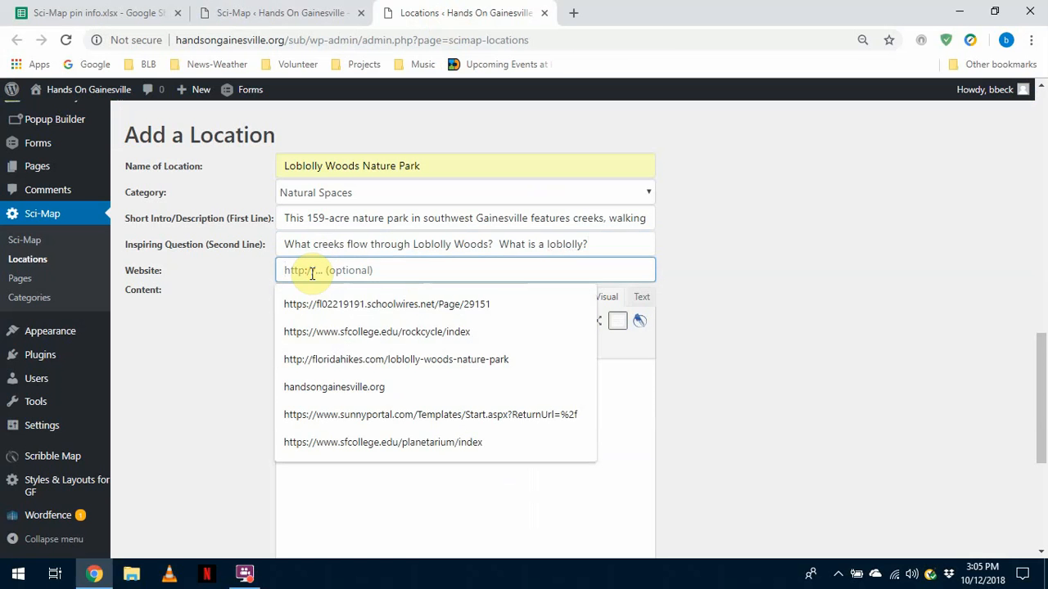
{"action": "right_click", "coordinate": [312, 273]}
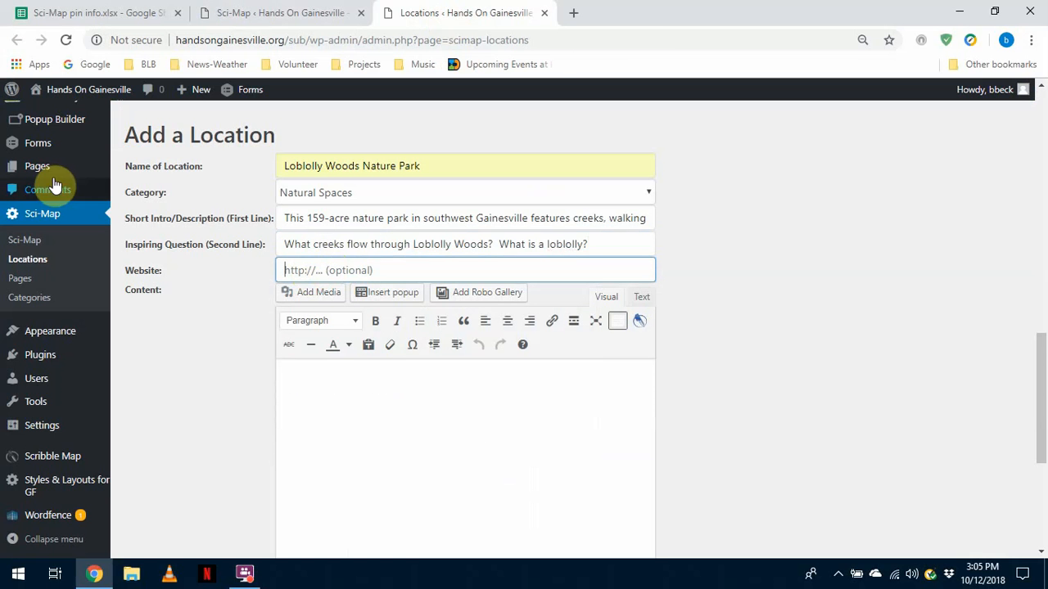
{"action": "left_click", "coordinate": [82, 11]}
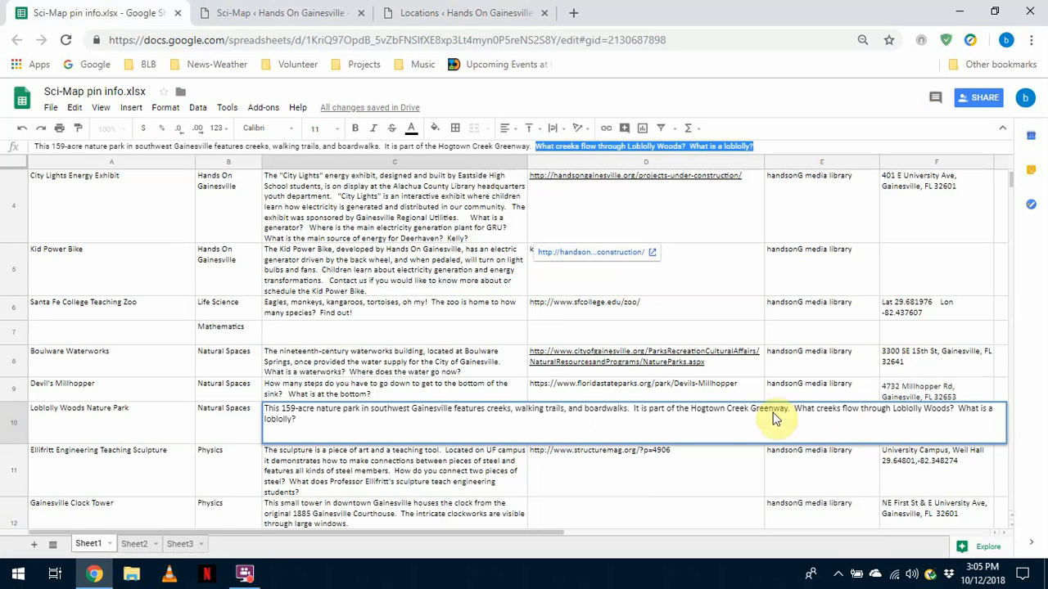
{"action": "key", "text": "Escape"}
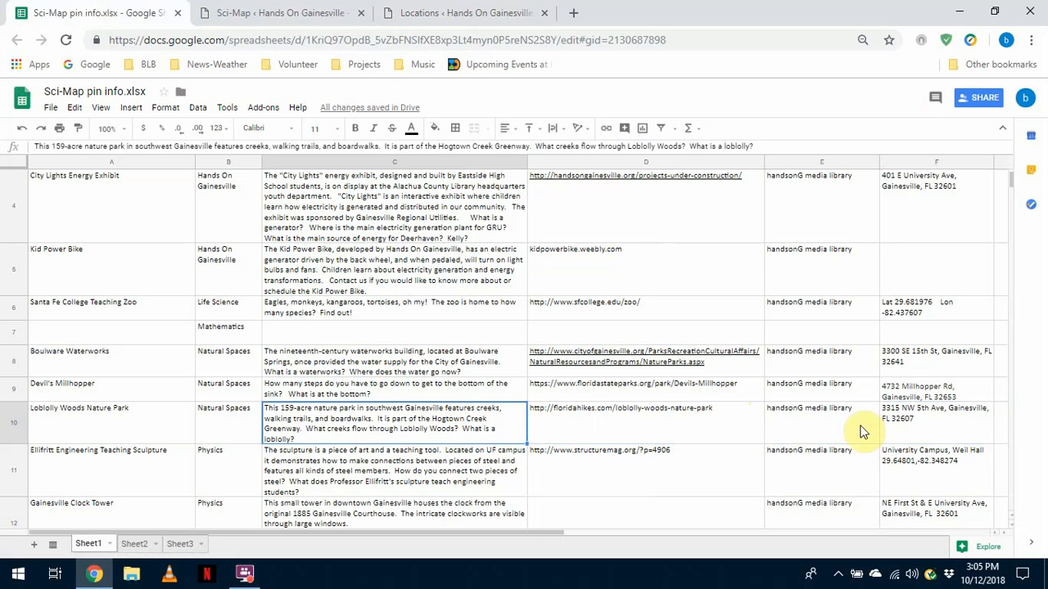
{"action": "left_click", "coordinate": [613, 424]}
{"action": "triple_click", "coordinate": [612, 409]}
{"action": "key", "text": "ctrl+c"}
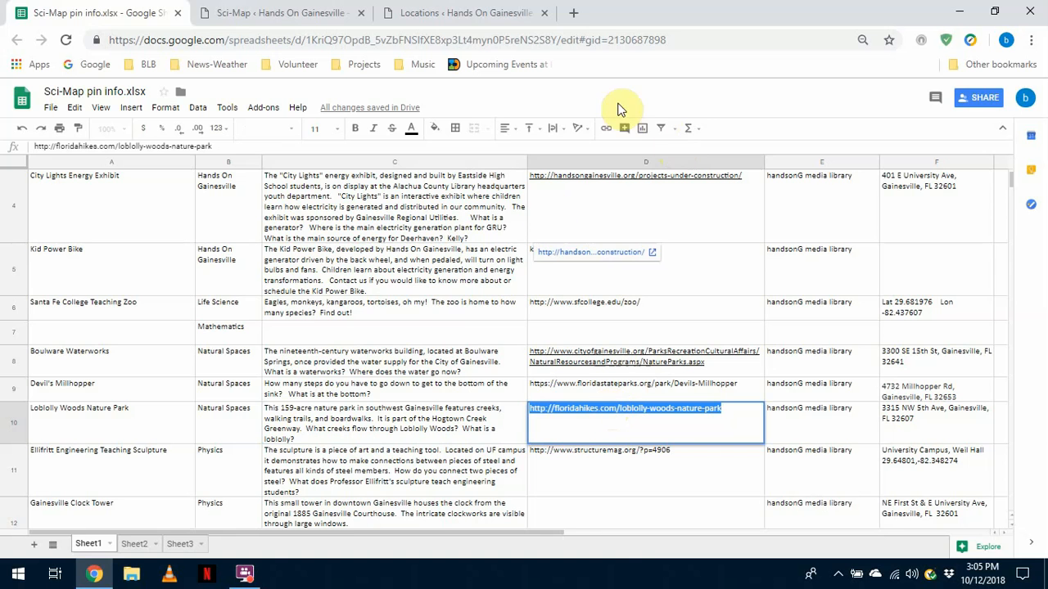
{"action": "left_click", "coordinate": [463, 14]}
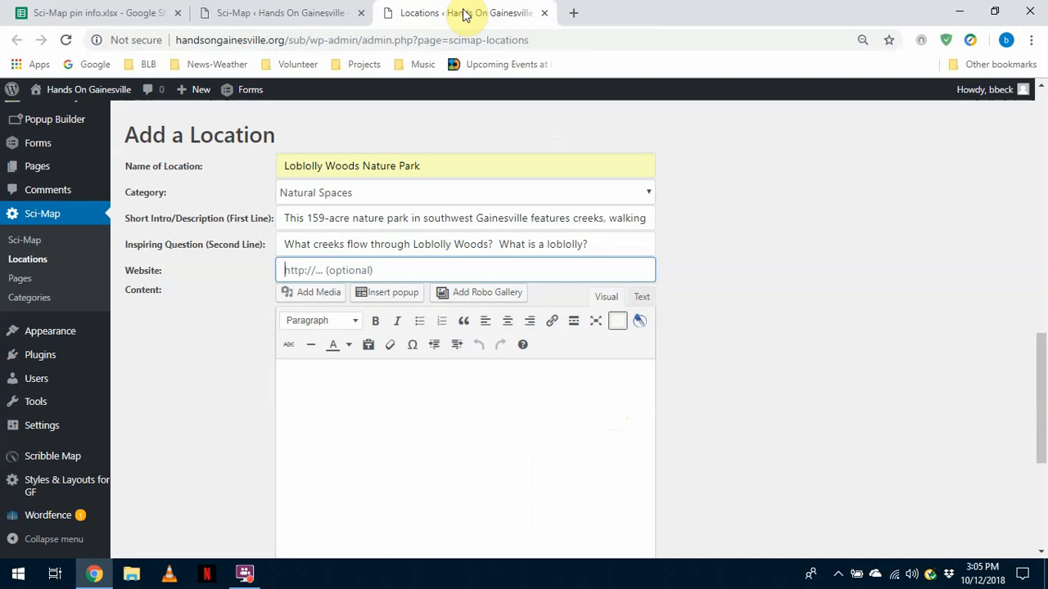
{"action": "left_click", "coordinate": [314, 269]}
{"action": "right_click", "coordinate": [313, 269]}
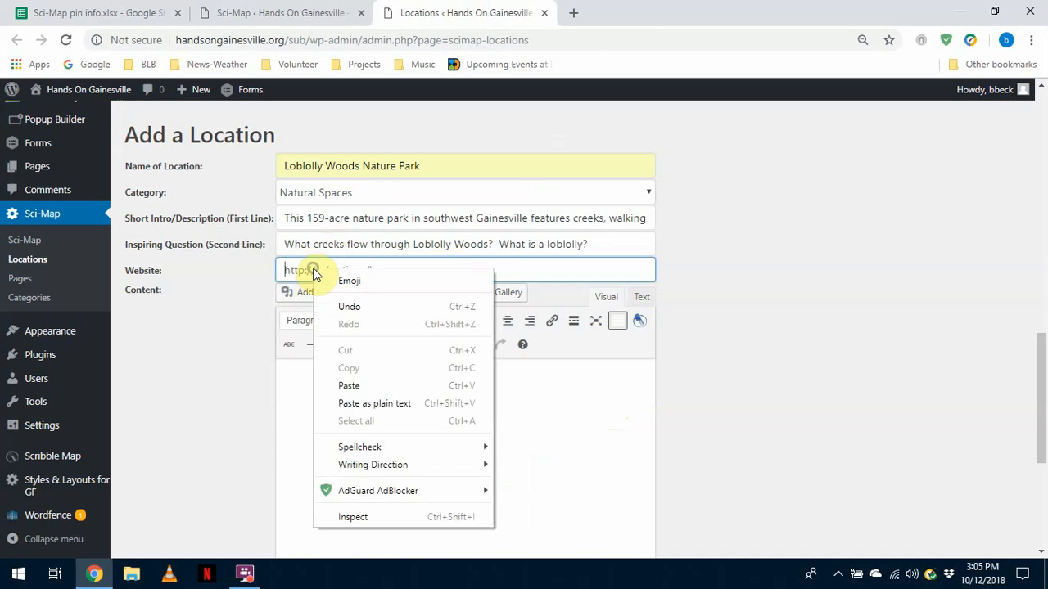
{"action": "left_click", "coordinate": [381, 407]}
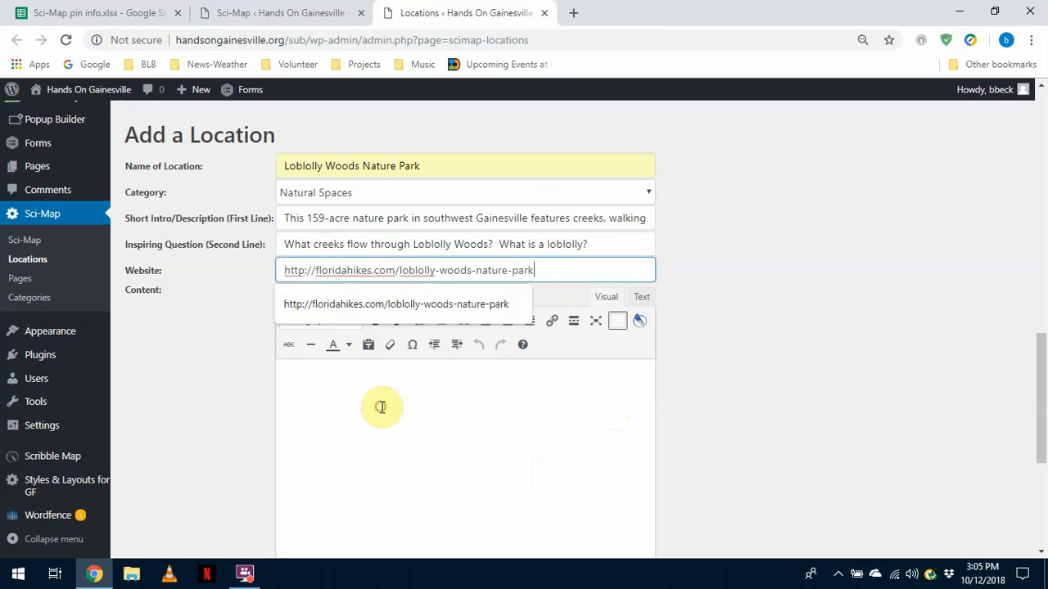
{"action": "left_click", "coordinate": [568, 387]}
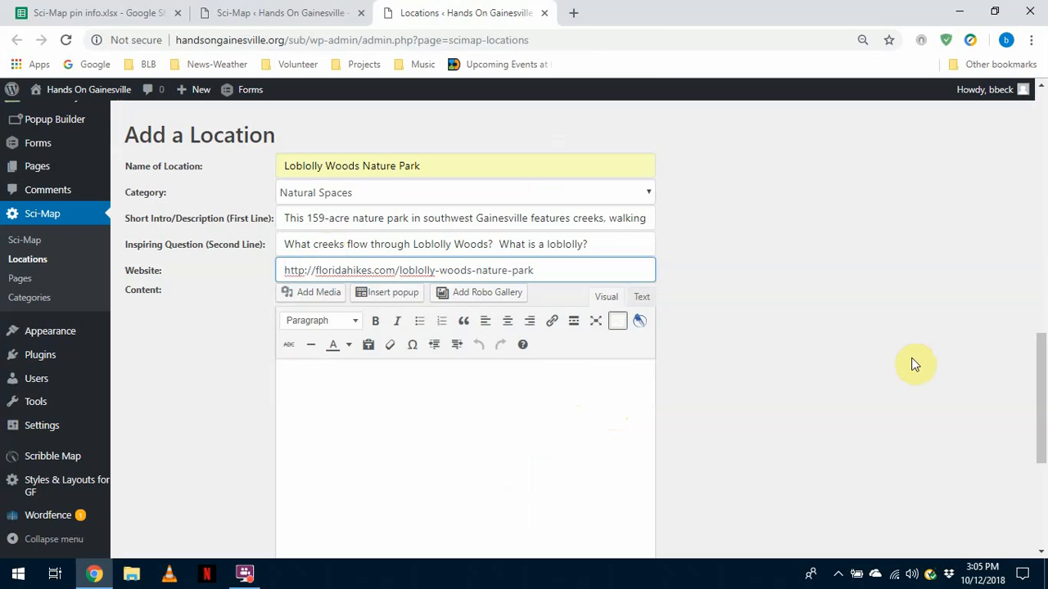
Step: Copy the Loblolly Woods street address from the Sci-Map pin info spreadsheet into the new location's Address field as plain text
{"action": "left_click_drag", "start_coordinate": [1041, 360], "coordinate": [1046, 479]}
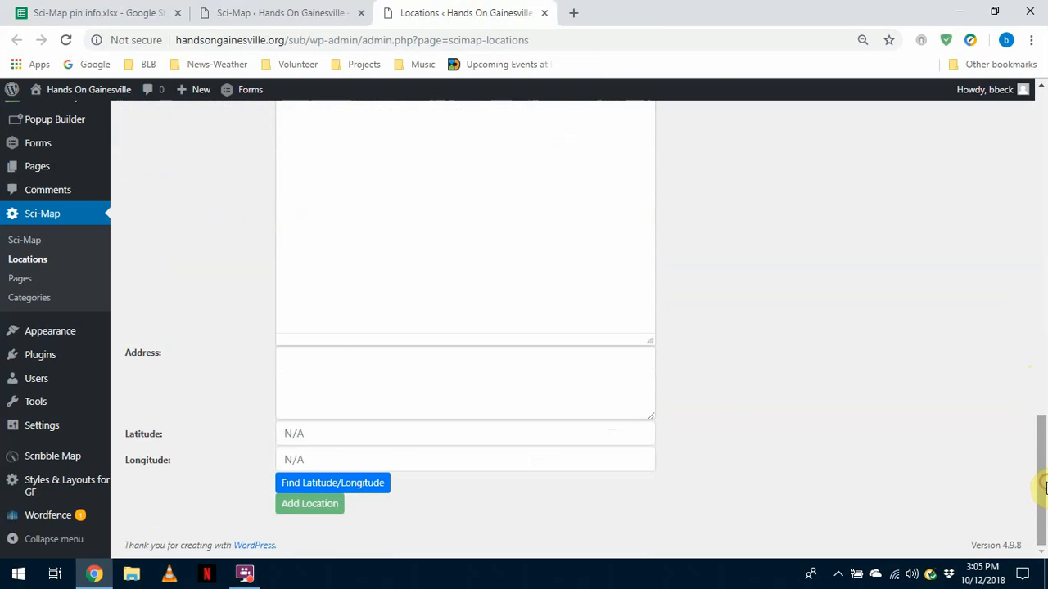
{"action": "left_click", "coordinate": [316, 360]}
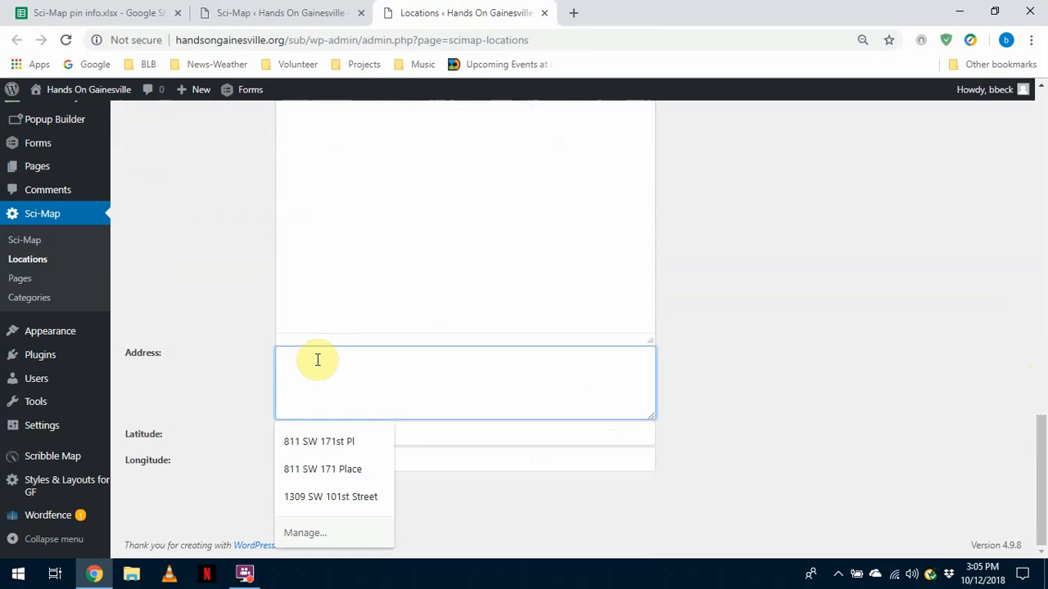
{"action": "key", "text": "Escape"}
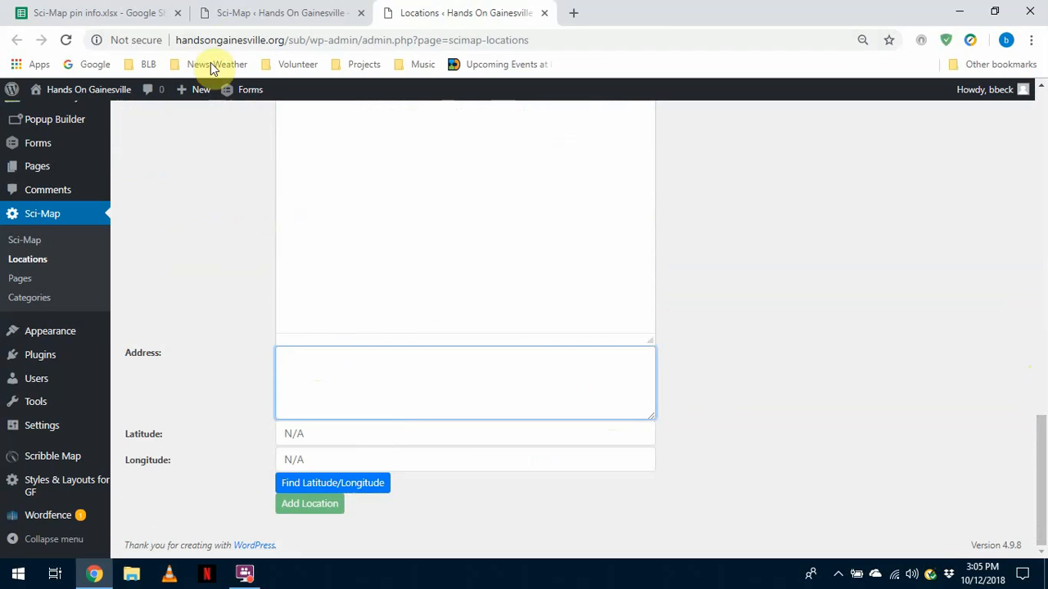
{"action": "left_click", "coordinate": [129, 15]}
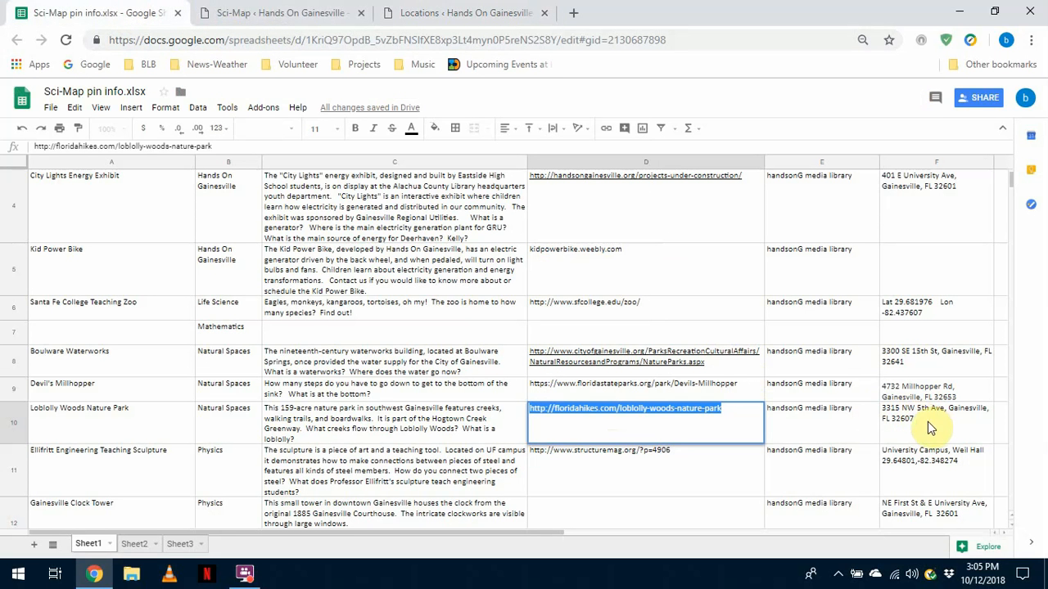
{"action": "left_click", "coordinate": [915, 420]}
{"action": "left_click", "coordinate": [178, 146]}
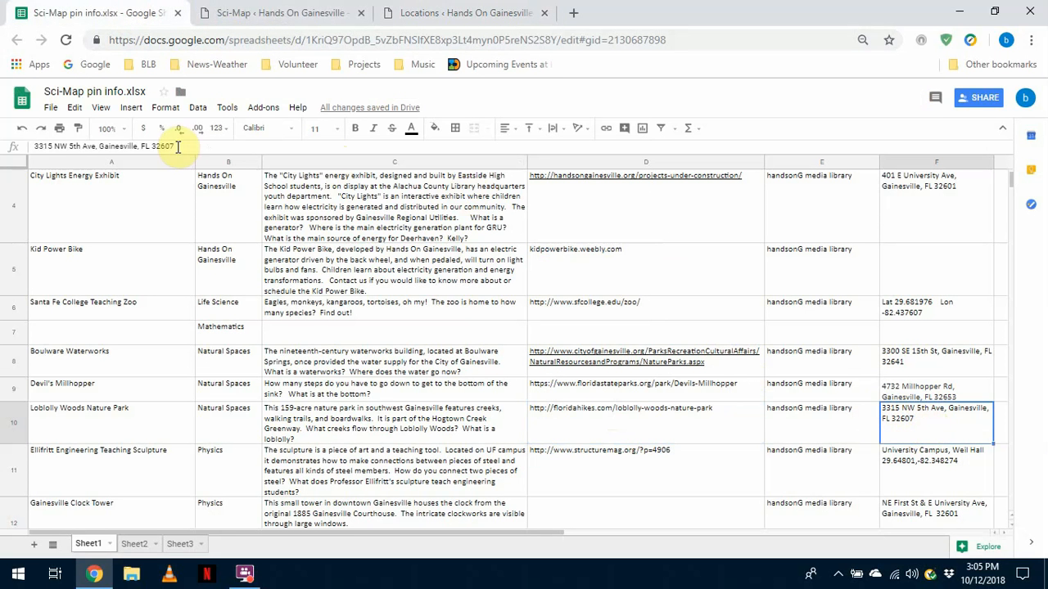
{"action": "triple_click", "coordinate": [175, 146]}
{"action": "key", "text": "ctrl+c"}
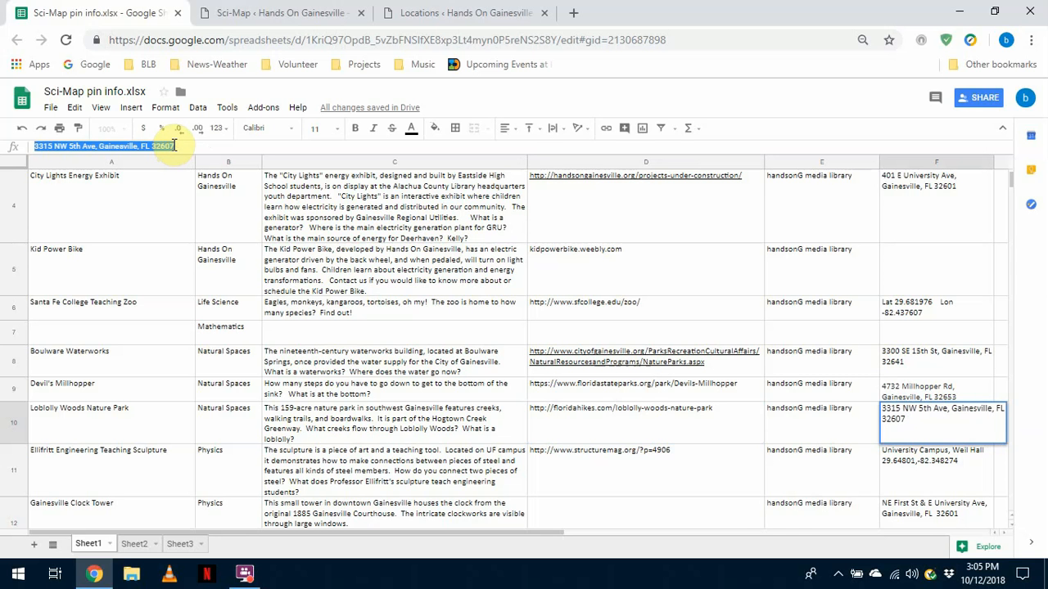
{"action": "left_click", "coordinate": [401, 12]}
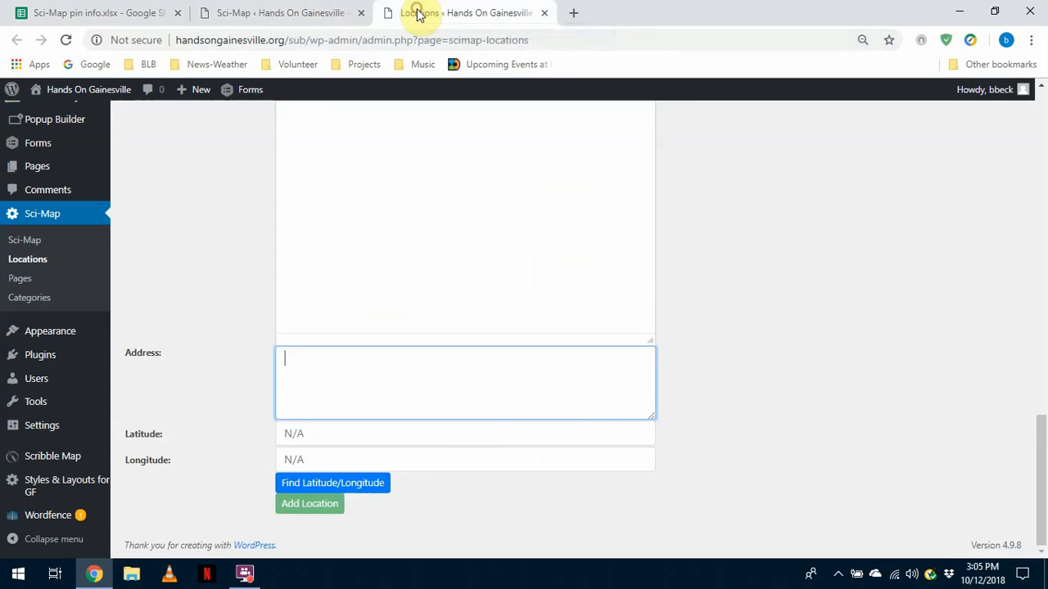
{"action": "left_click", "coordinate": [296, 357]}
{"action": "right_click", "coordinate": [293, 358]}
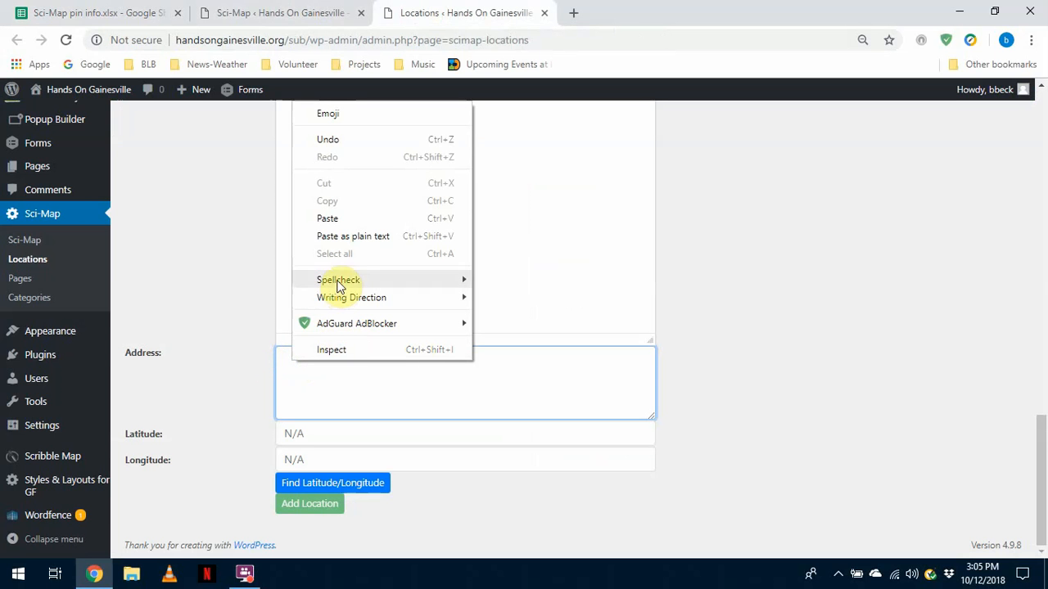
{"action": "left_click", "coordinate": [342, 238]}
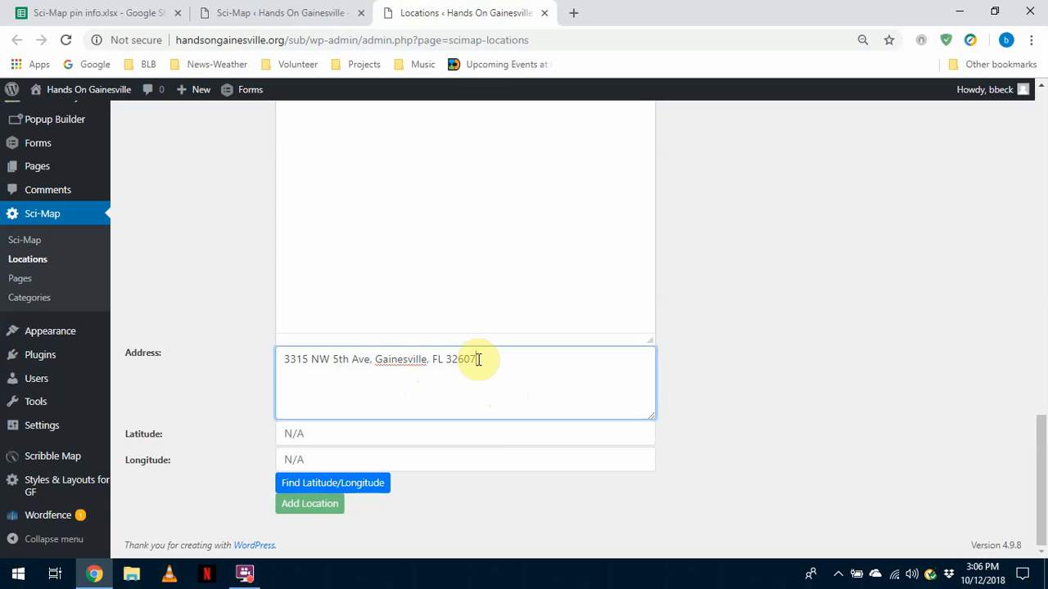
Step: Find the latitude and longitude for the entered address and add the location
{"action": "left_click", "coordinate": [301, 485]}
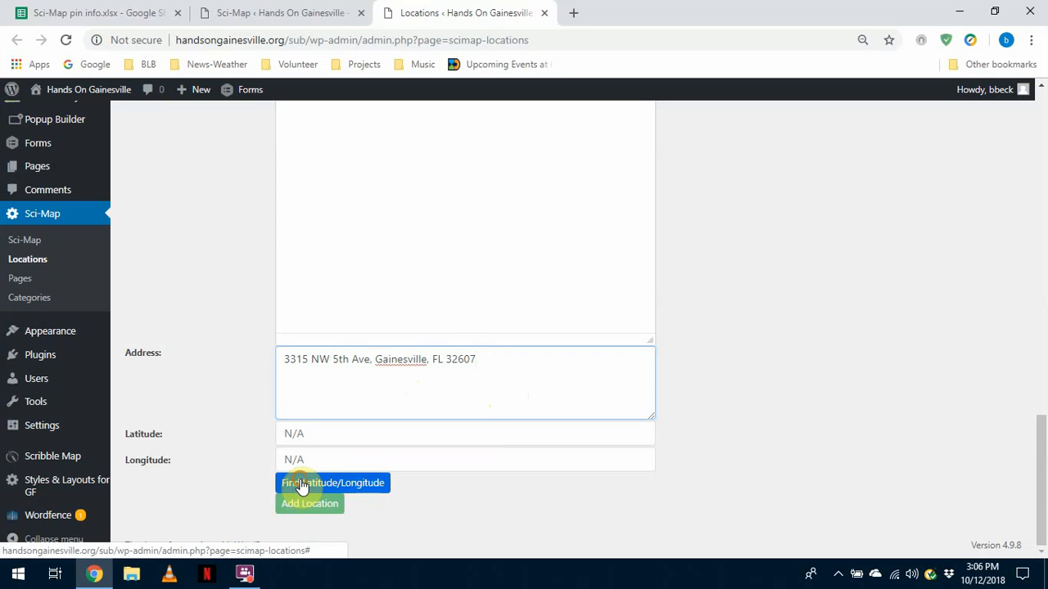
{"action": "left_click", "coordinate": [312, 507]}
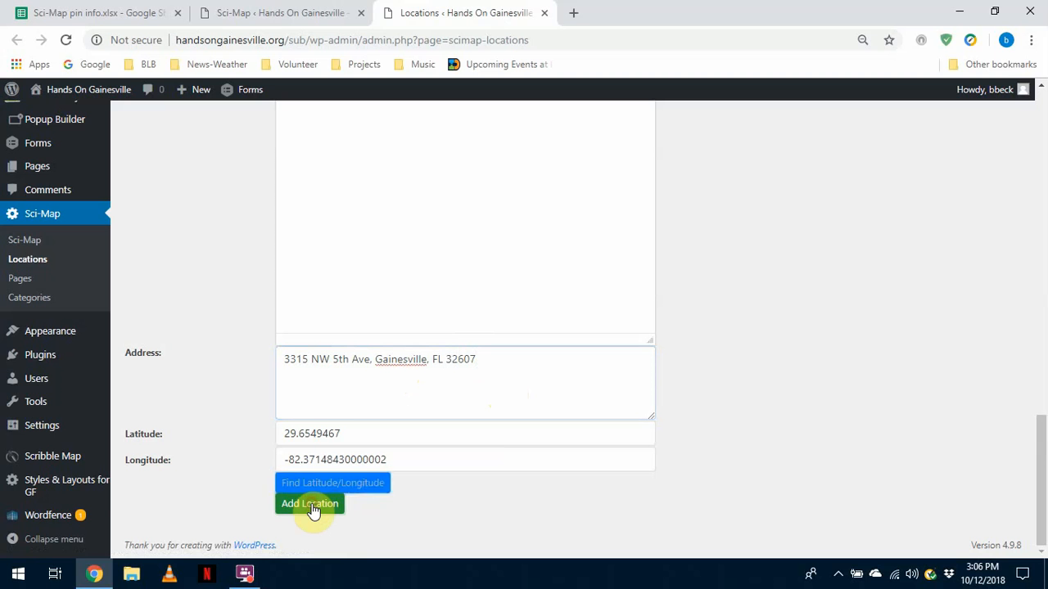
{"action": "left_click", "coordinate": [309, 504]}
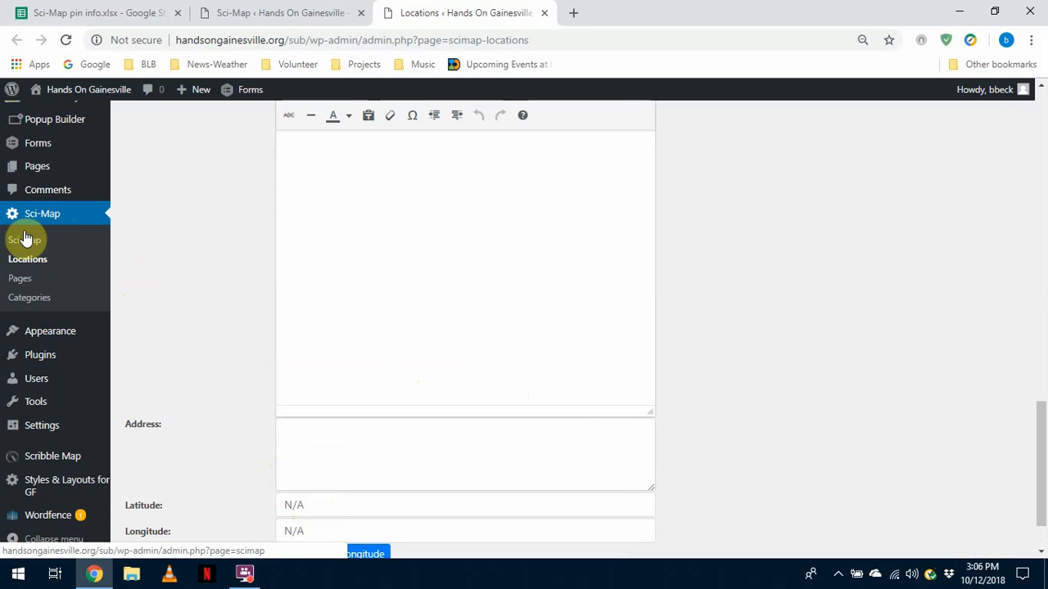
Step: Open the Sci-Map Pages list in a new tab and open the Loblolly Woods Nature Park draft from its second page for editing
{"action": "right_click", "coordinate": [22, 285]}
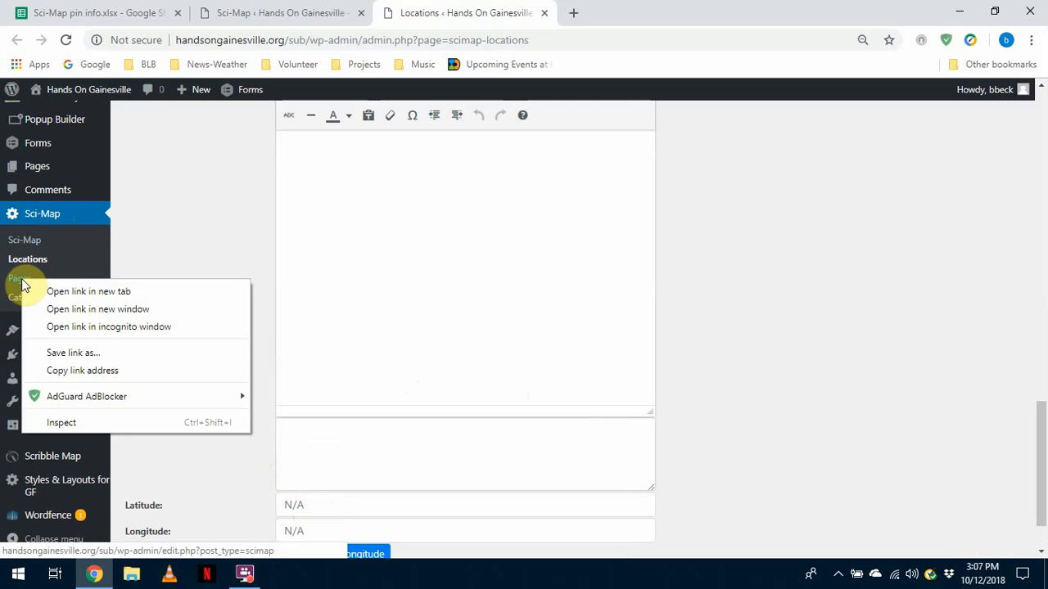
{"action": "left_click", "coordinate": [37, 291]}
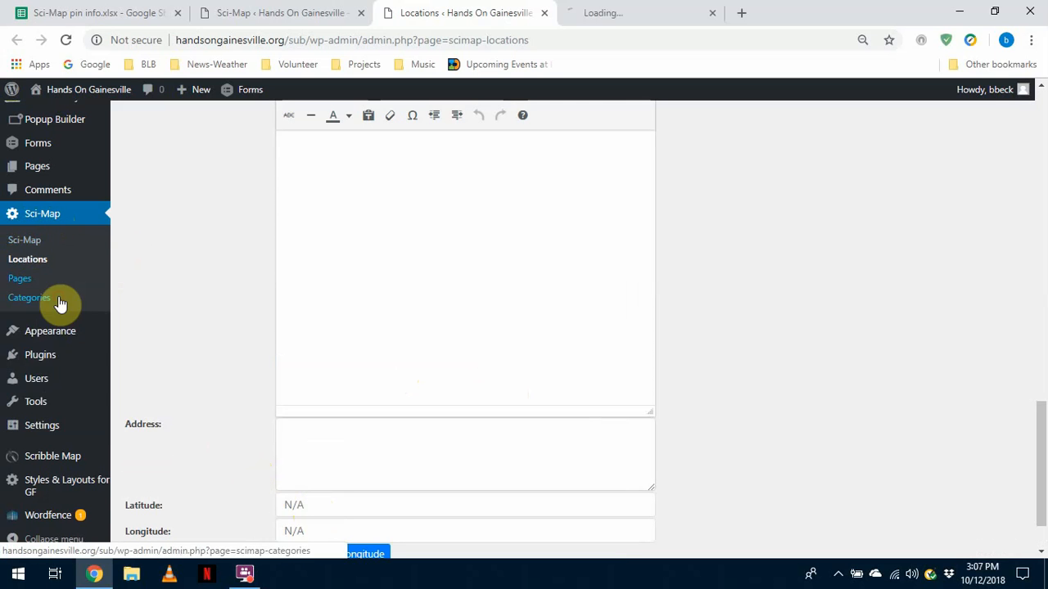
{"action": "left_click", "coordinate": [636, 12]}
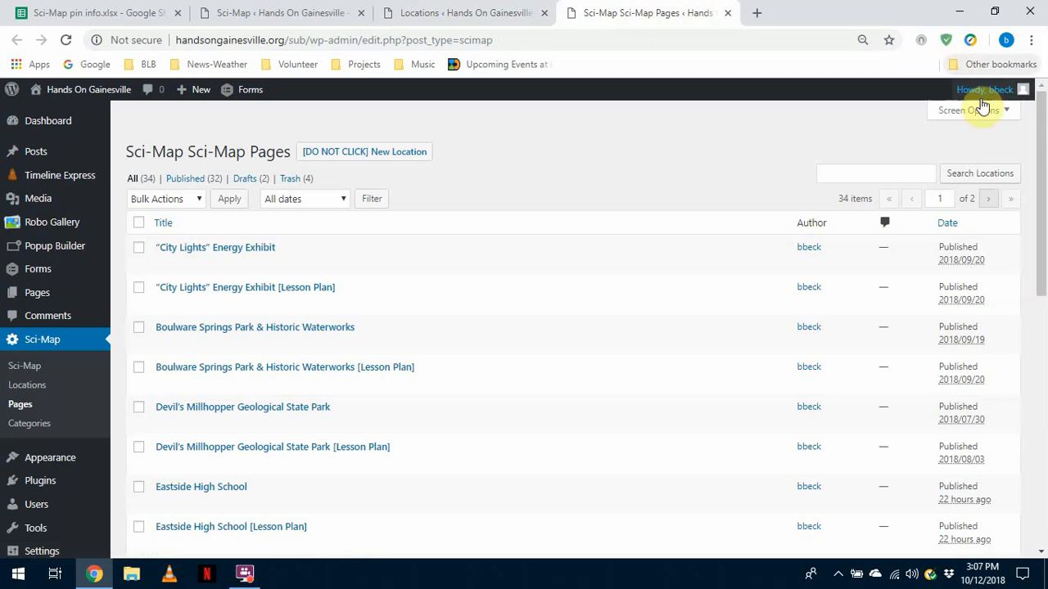
{"action": "left_click", "coordinate": [988, 201]}
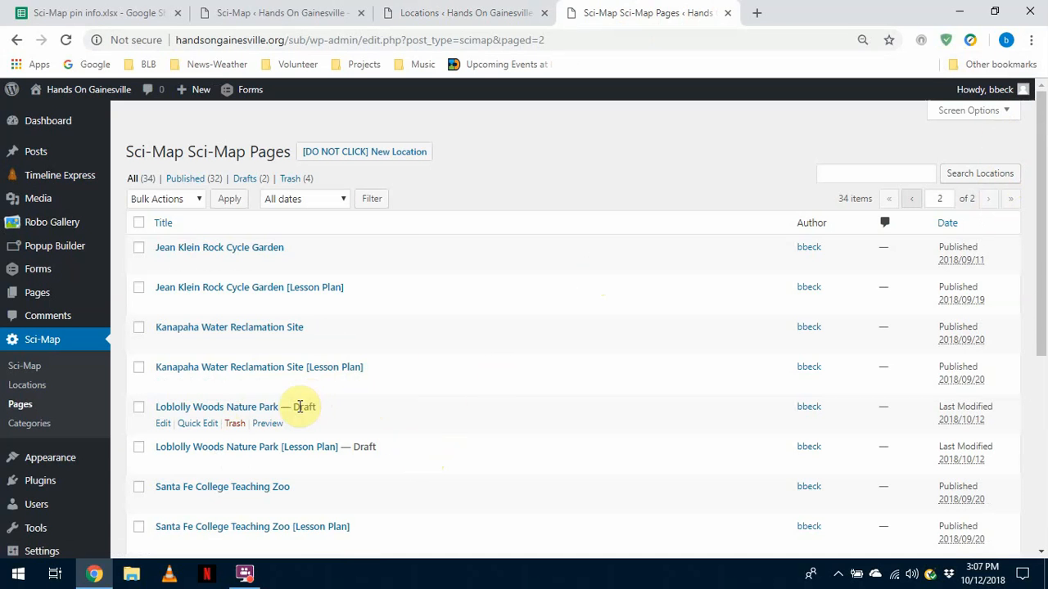
{"action": "right_click", "coordinate": [205, 413]}
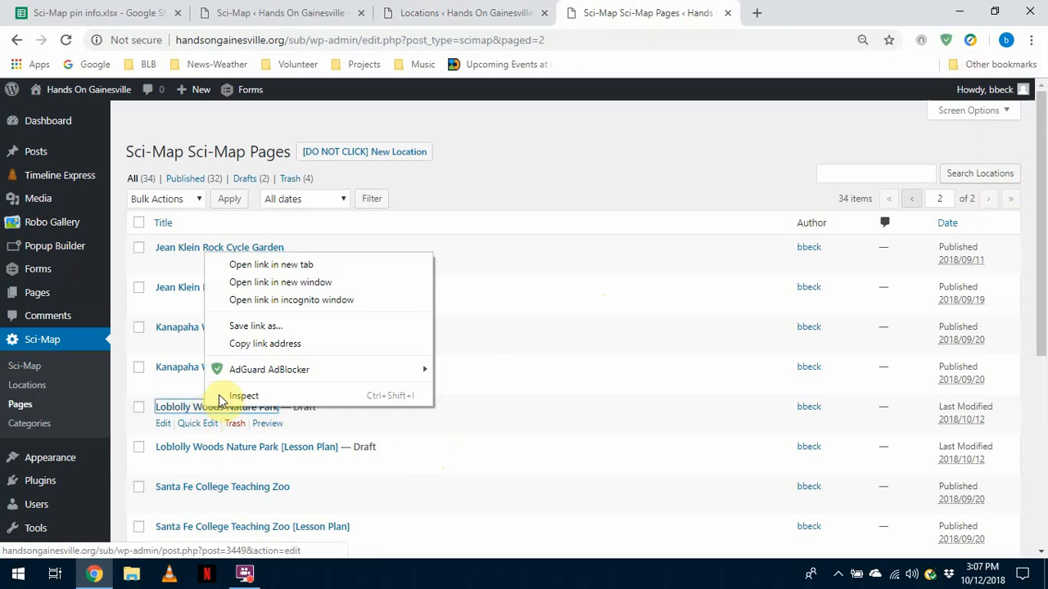
{"action": "left_click", "coordinate": [271, 265]}
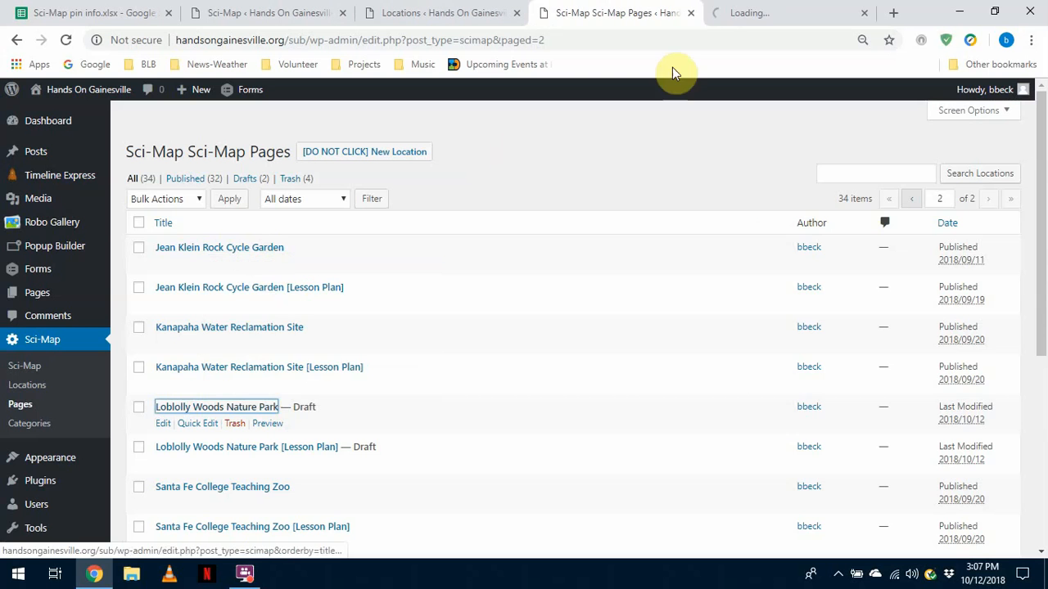
{"action": "left_click", "coordinate": [737, 18]}
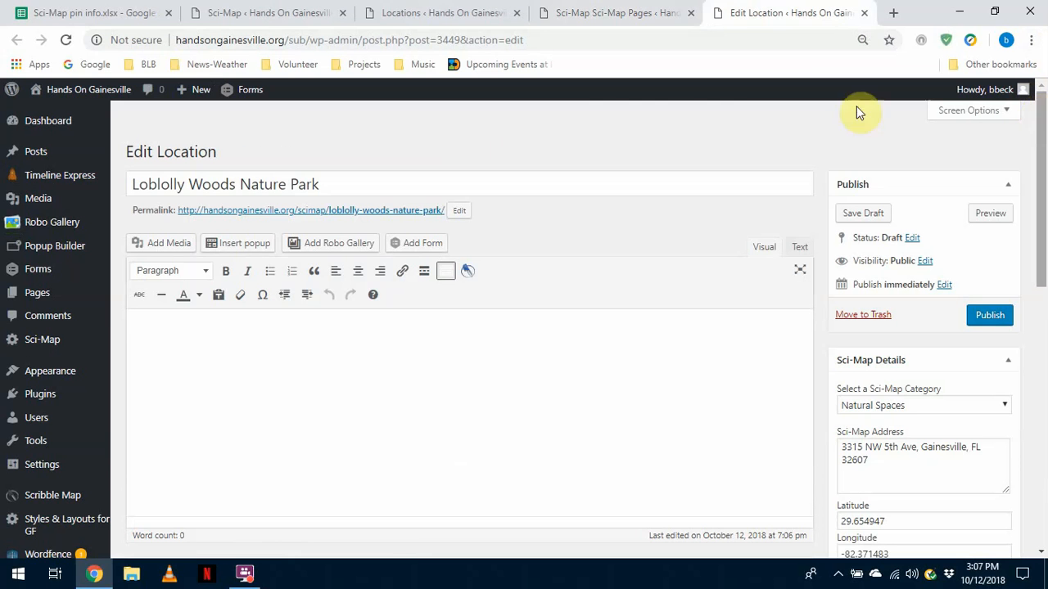
Step: Search the media library for "loblolly" and set loblollywoods.jpg as the Loblolly Woods Nature Park page's featured image
{"action": "left_click_drag", "start_coordinate": [1045, 125], "coordinate": [1045, 302]}
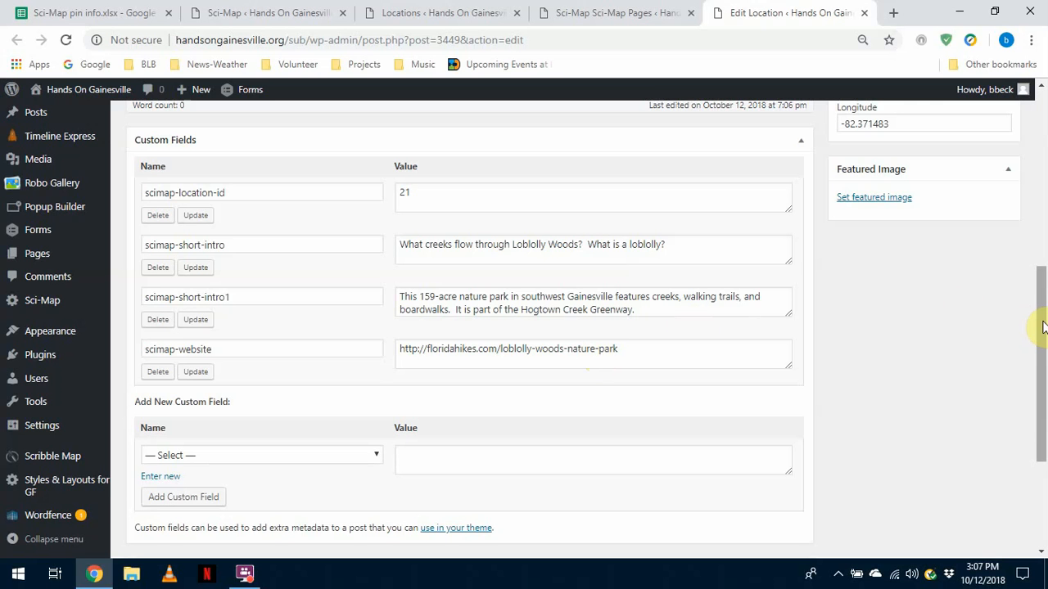
{"action": "left_click_drag", "start_coordinate": [1042, 320], "coordinate": [1038, 210]}
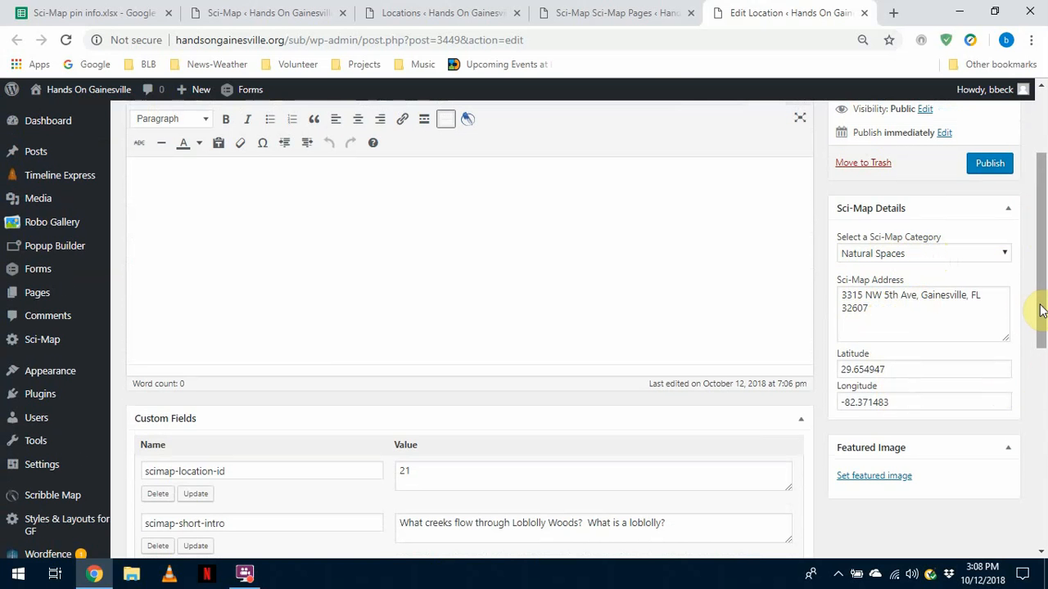
{"action": "left_click_drag", "start_coordinate": [1041, 310], "coordinate": [1045, 388]}
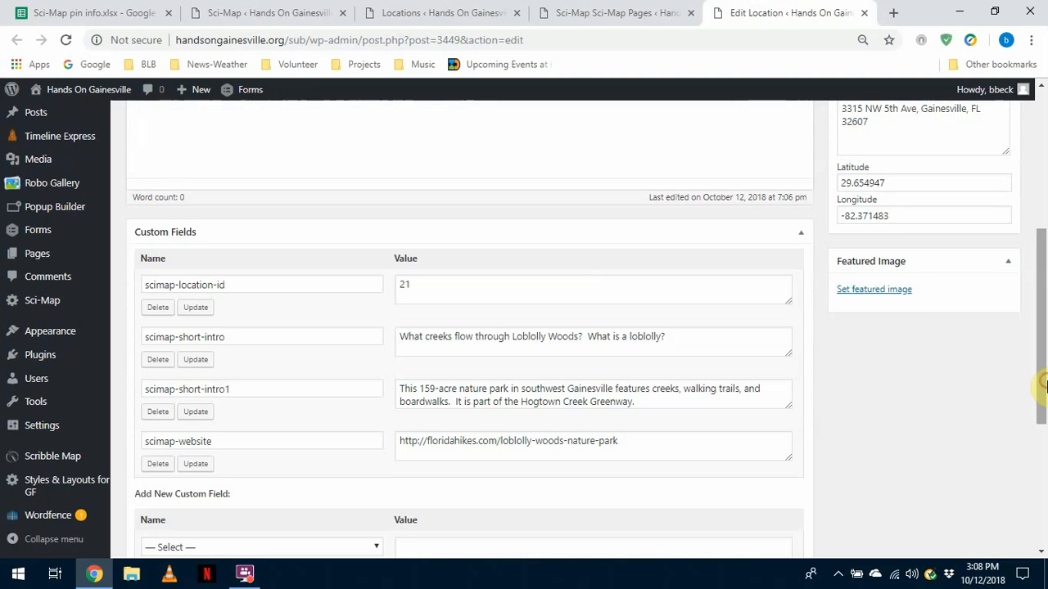
{"action": "left_click", "coordinate": [866, 291]}
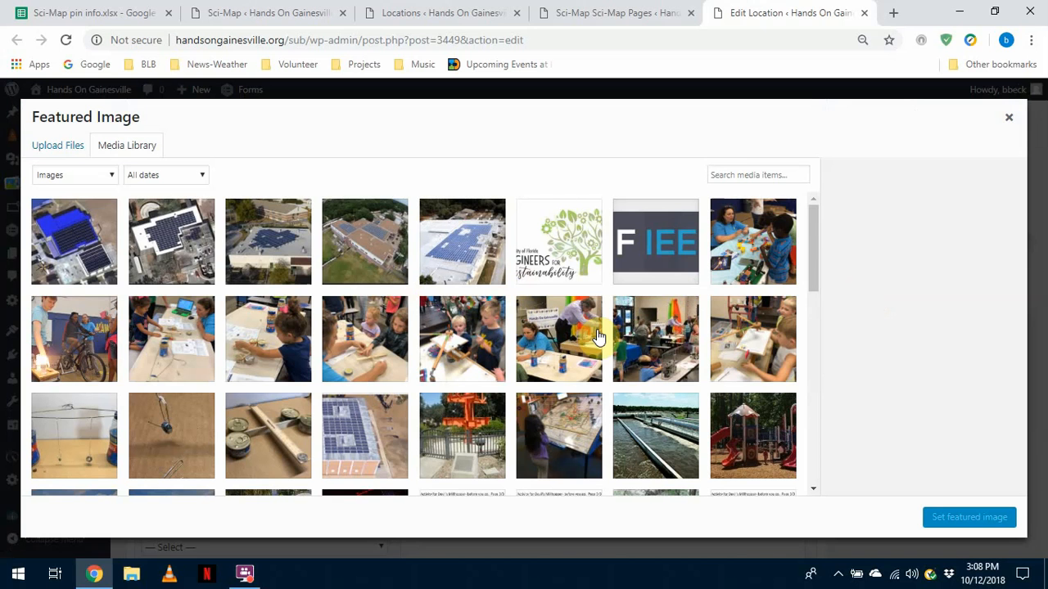
{"action": "left_click", "coordinate": [724, 176]}
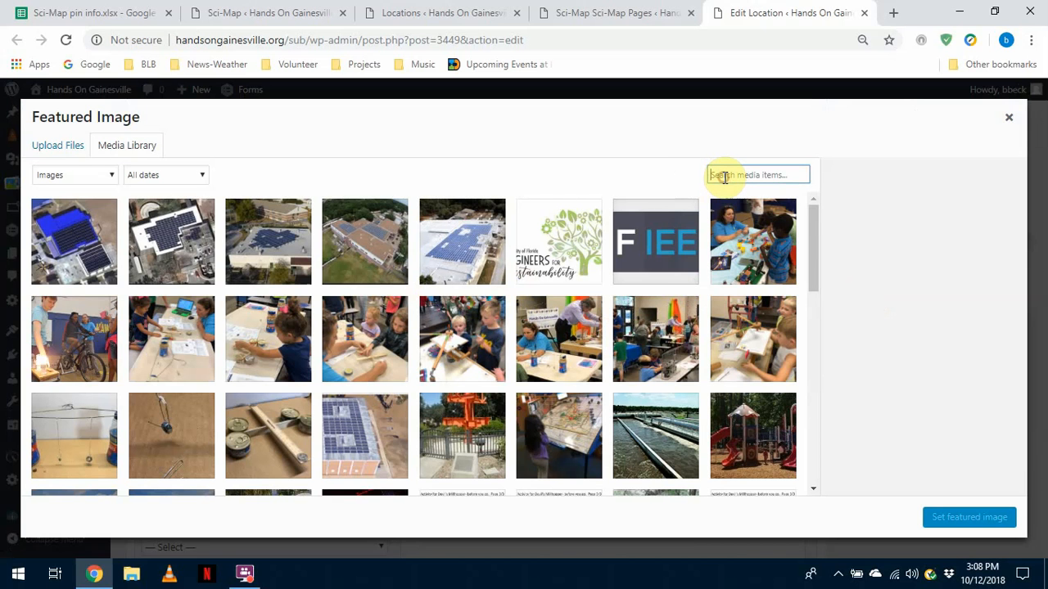
{"action": "type", "text": "lobb"}
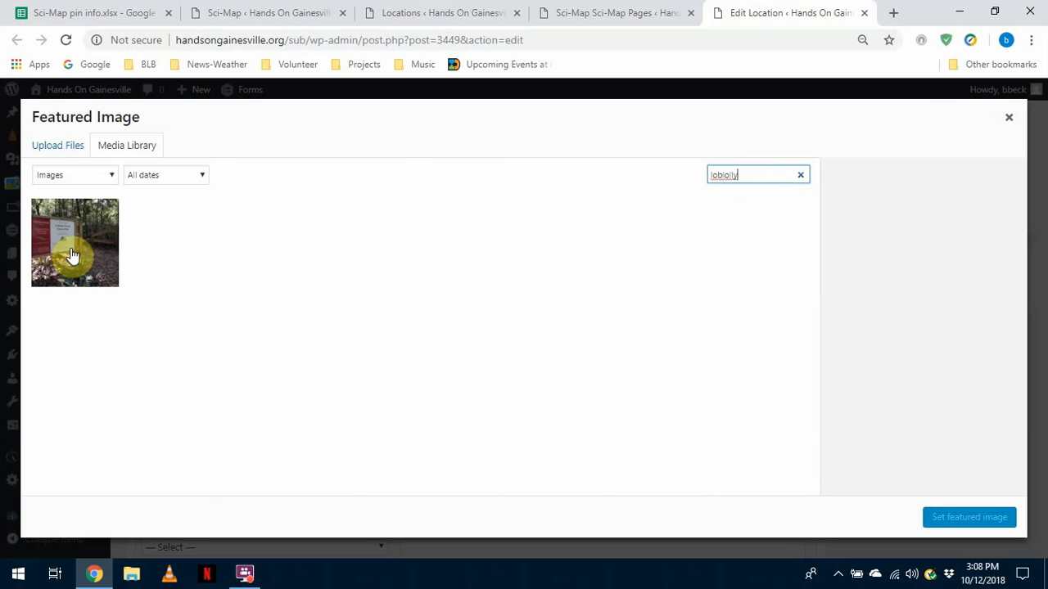
{"action": "left_click", "coordinate": [72, 255]}
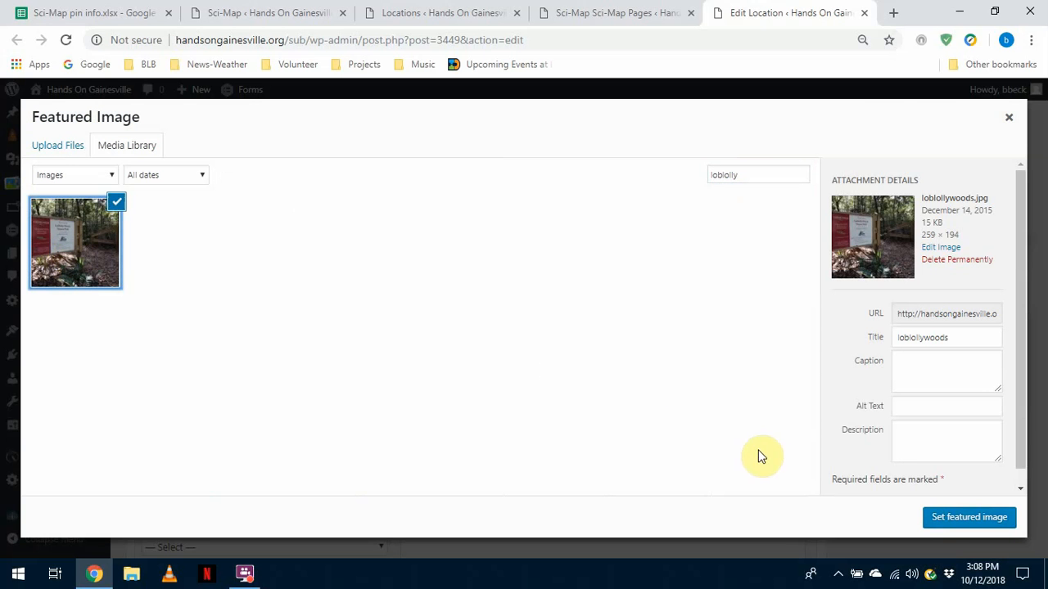
{"action": "left_click", "coordinate": [952, 517]}
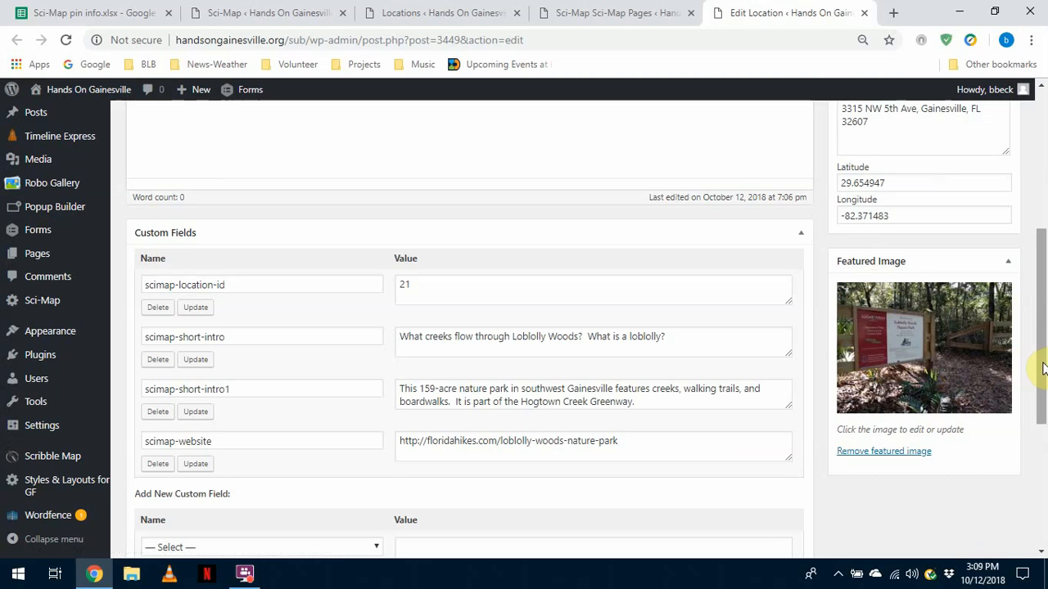
Step: Publish the Loblolly Woods Nature Park page
{"action": "left_click_drag", "start_coordinate": [1042, 368], "coordinate": [1042, 238]}
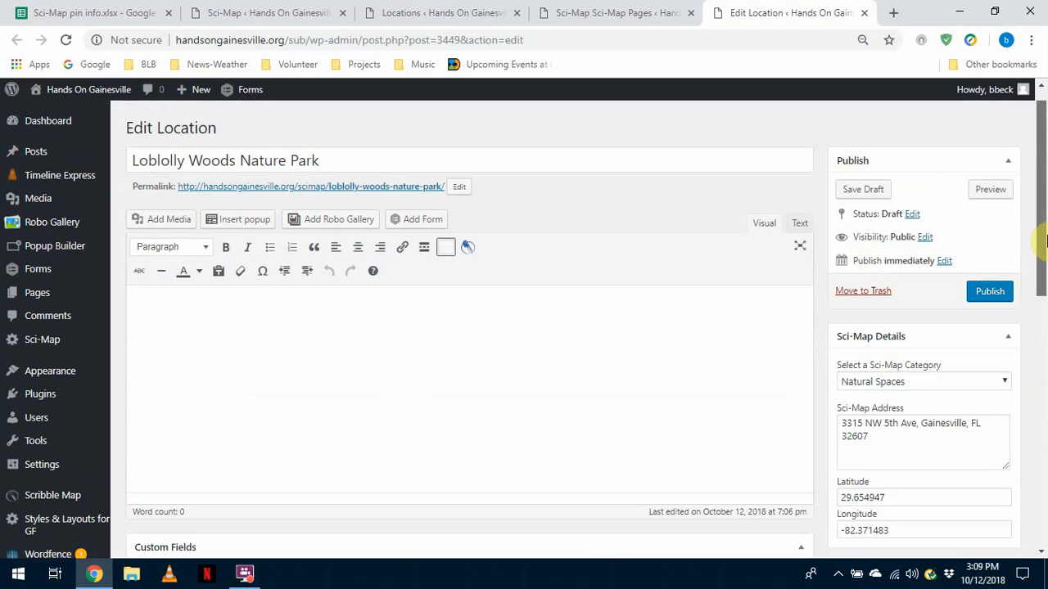
{"action": "left_click", "coordinate": [989, 292]}
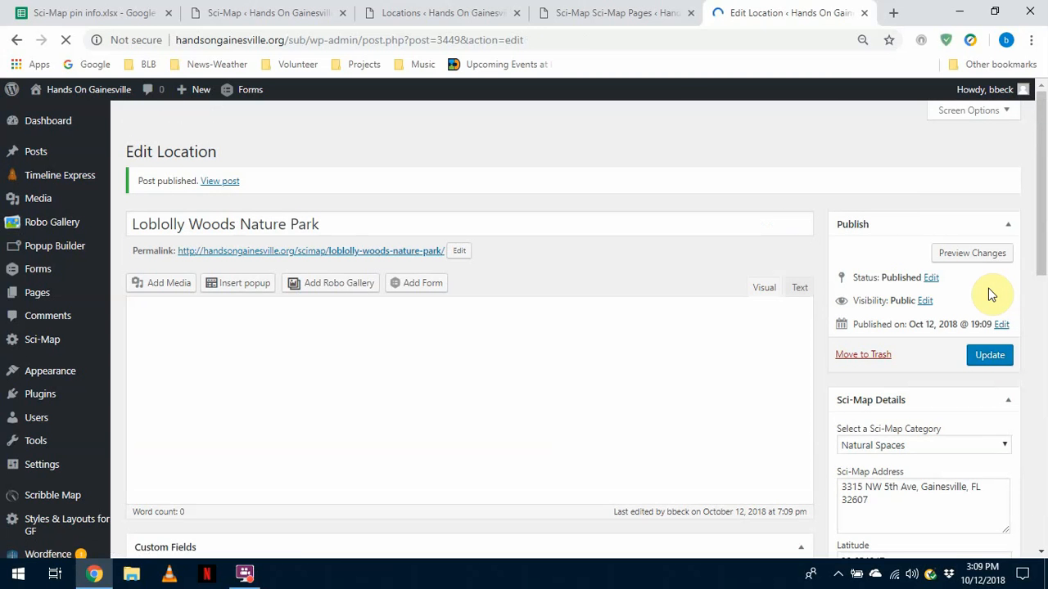
Step: Refresh the Sci-Map Pages list and open the Loblolly Woods Nature Park [Lesson Plan] draft in a new tab
{"action": "left_click", "coordinate": [613, 15]}
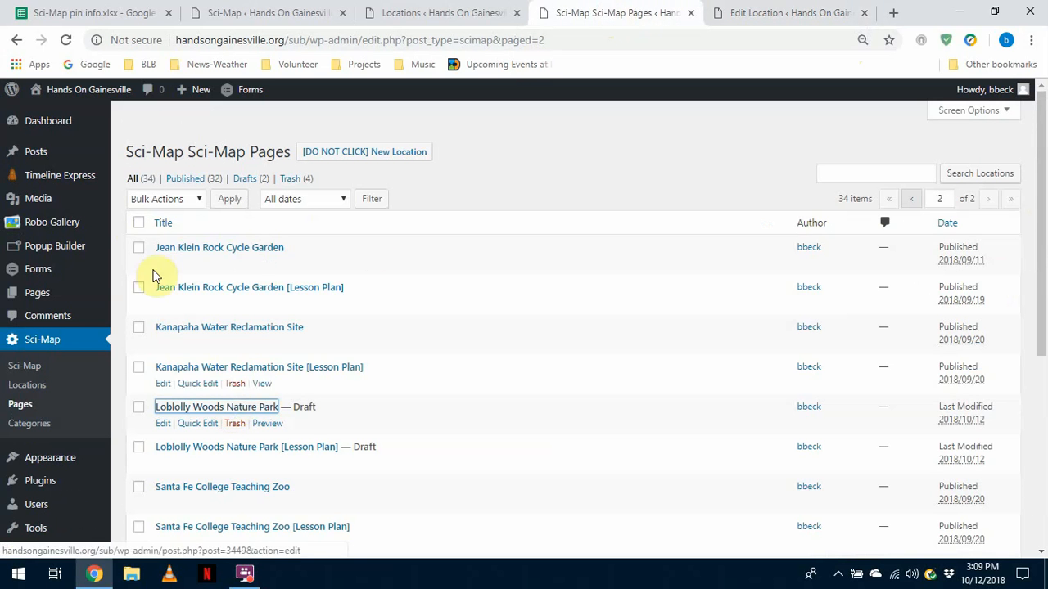
{"action": "left_click", "coordinate": [65, 41]}
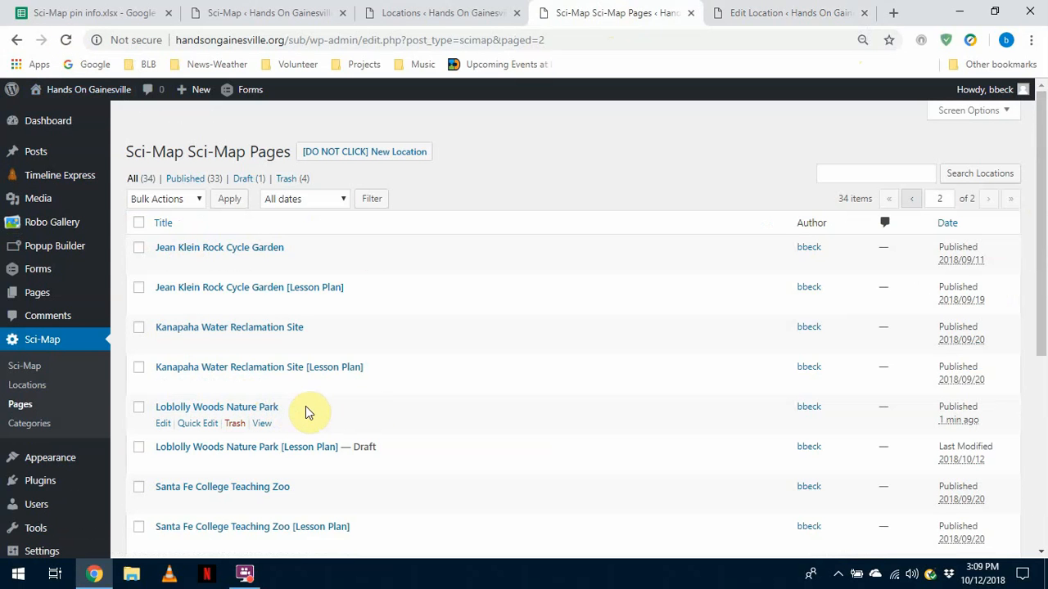
{"action": "right_click", "coordinate": [253, 451]}
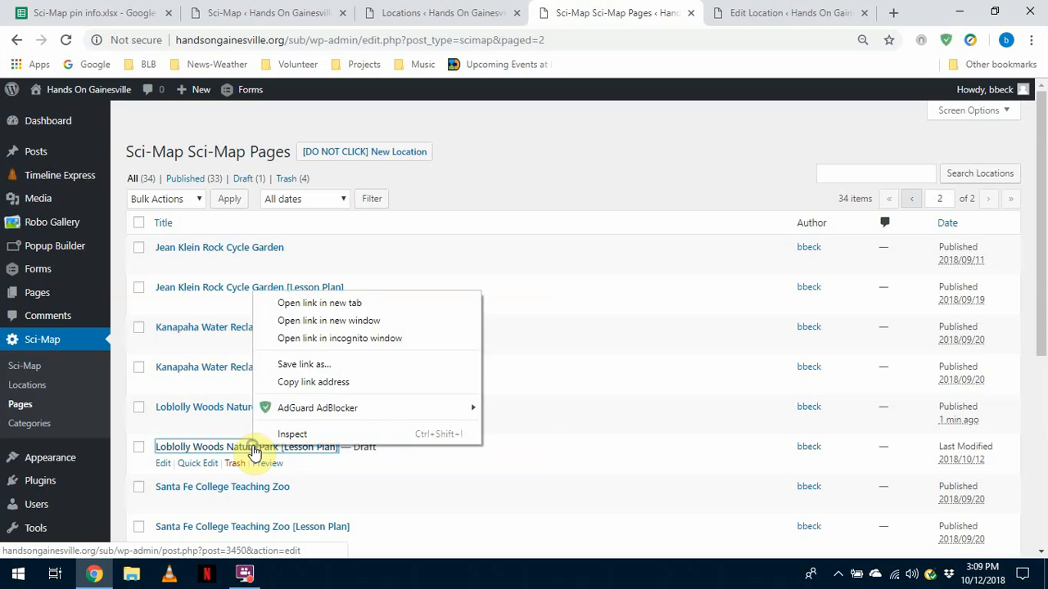
{"action": "left_click", "coordinate": [323, 305]}
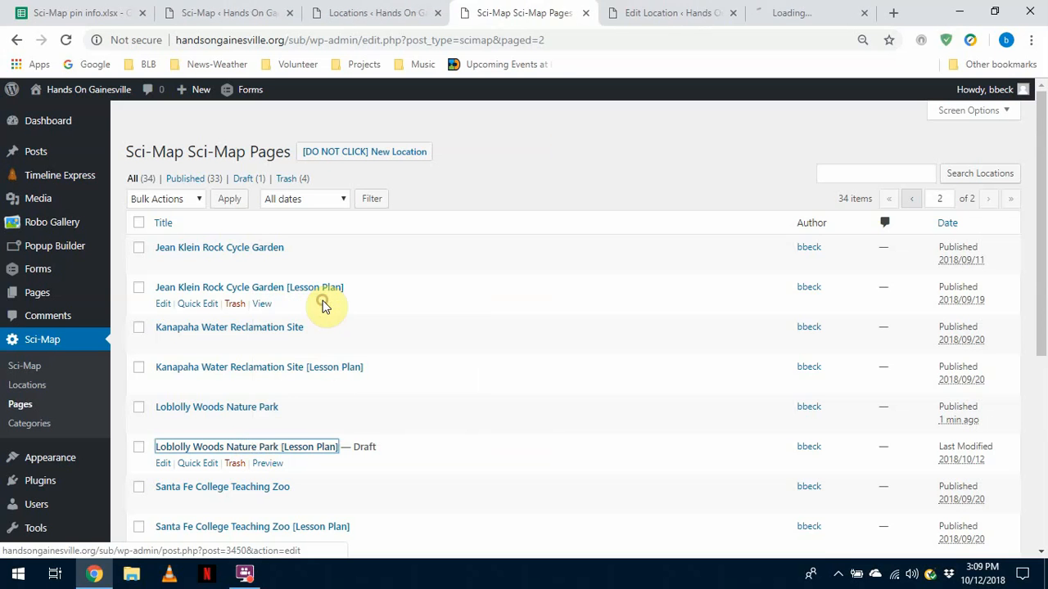
Step: Review the published Loblolly Woods Nature Park page's Sci-Map details, custom fields and featured image in its editor
{"action": "left_click", "coordinate": [637, 15]}
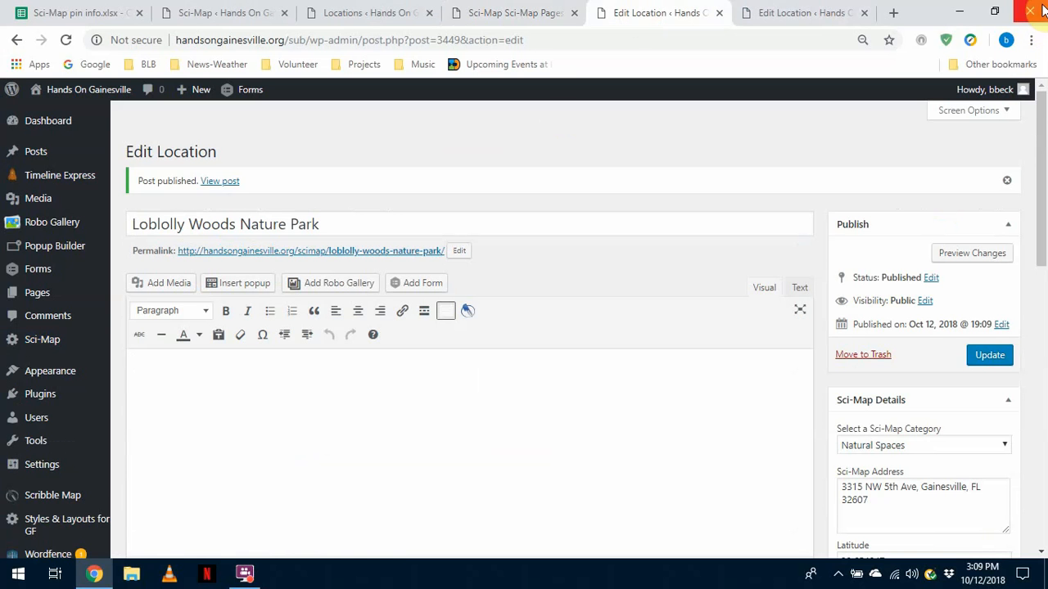
{"action": "scroll", "coordinate": [1045, 176], "scroll_direction": "down", "scroll_amount": 1}
{"action": "mouse_move", "coordinate": [1046, 176]}
{"action": "left_mouse_down"}
{"action": "mouse_move", "coordinate": [1045, 254]}
{"action": "mouse_move", "coordinate": [1045, 194]}
{"action": "left_mouse_up"}
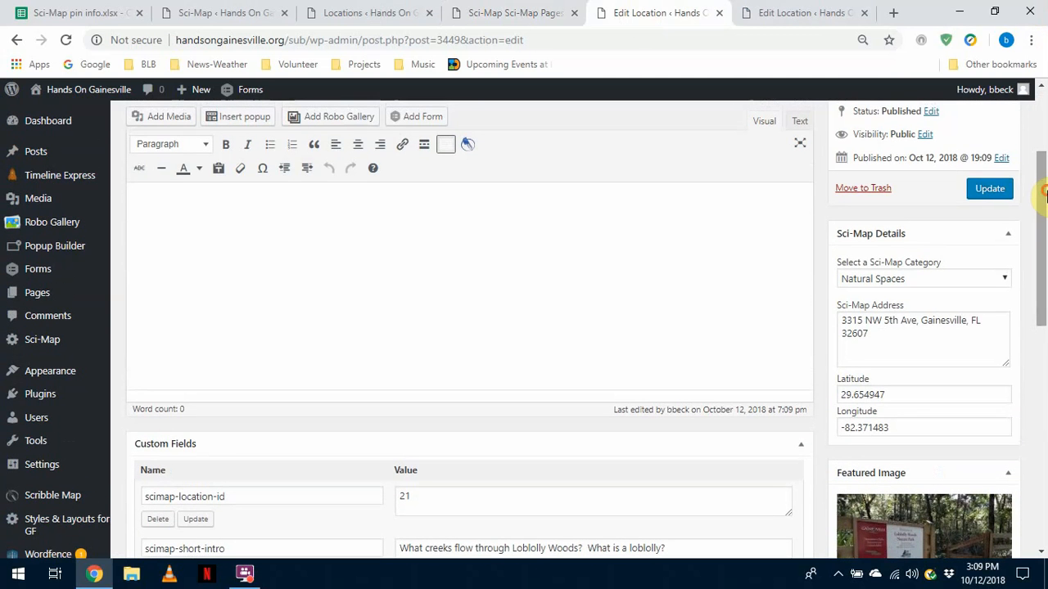
{"action": "left_click_drag", "start_coordinate": [1045, 196], "coordinate": [1045, 135]}
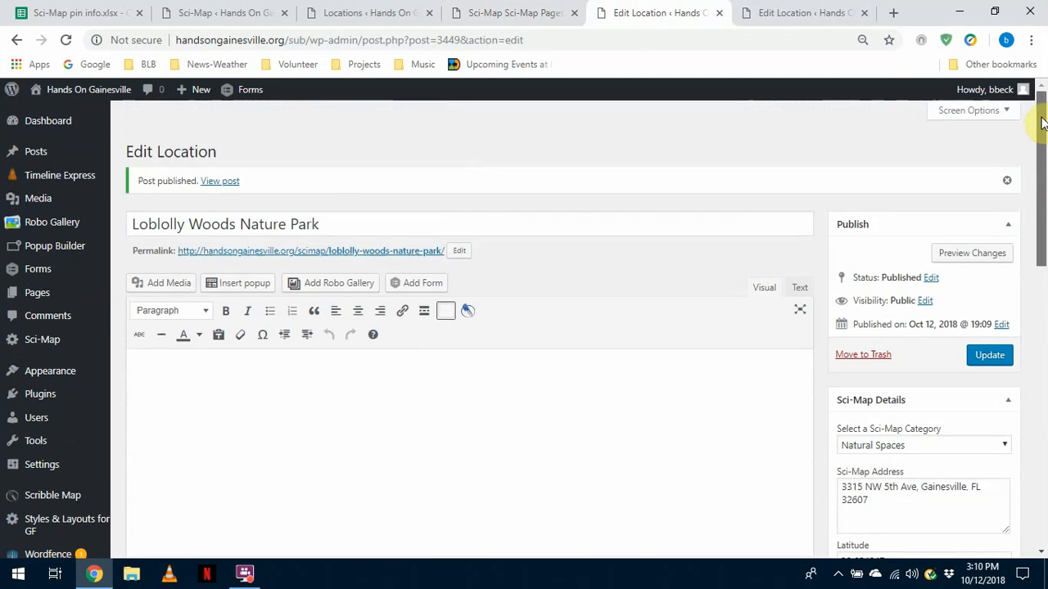
Step: Check the content of the Loblolly Woods Nature Park [Lesson Plan] draft and publish it
{"action": "left_click", "coordinate": [807, 16]}
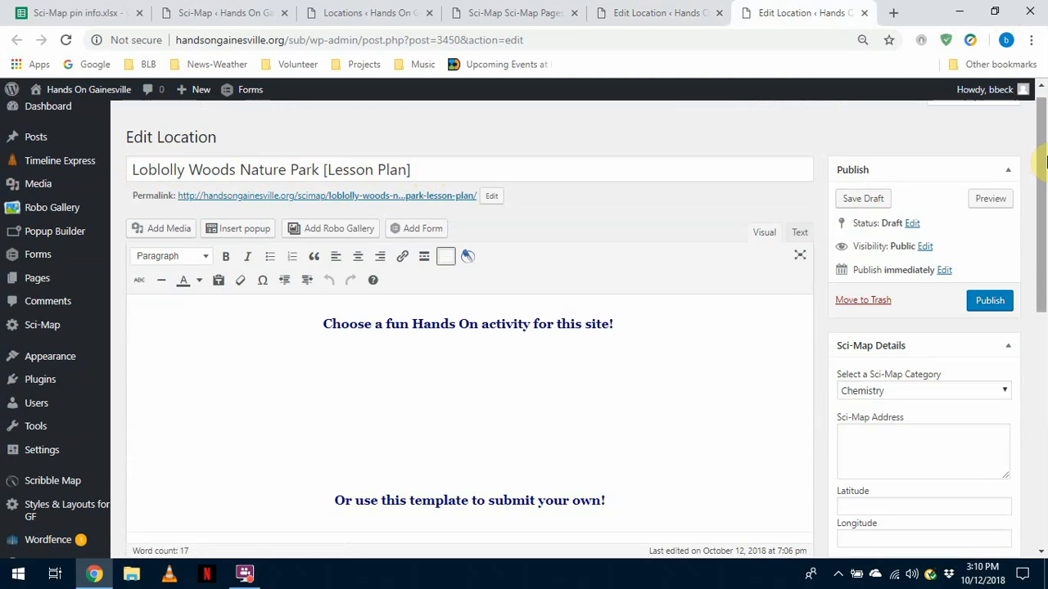
{"action": "left_click_drag", "start_coordinate": [1046, 161], "coordinate": [1045, 208]}
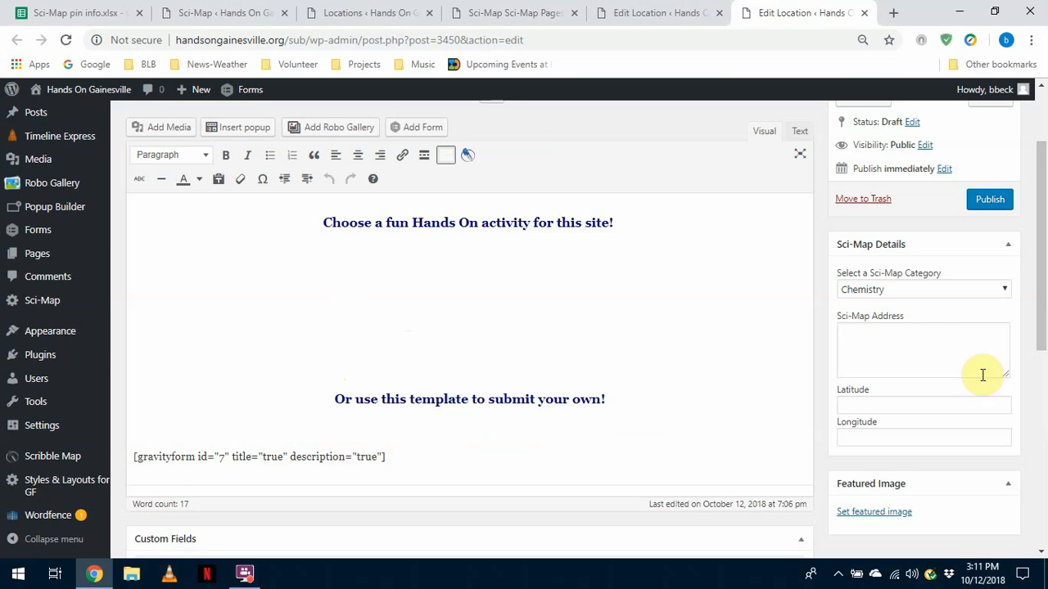
{"action": "scroll", "coordinate": [1044, 295], "scroll_direction": "up", "scroll_amount": 2}
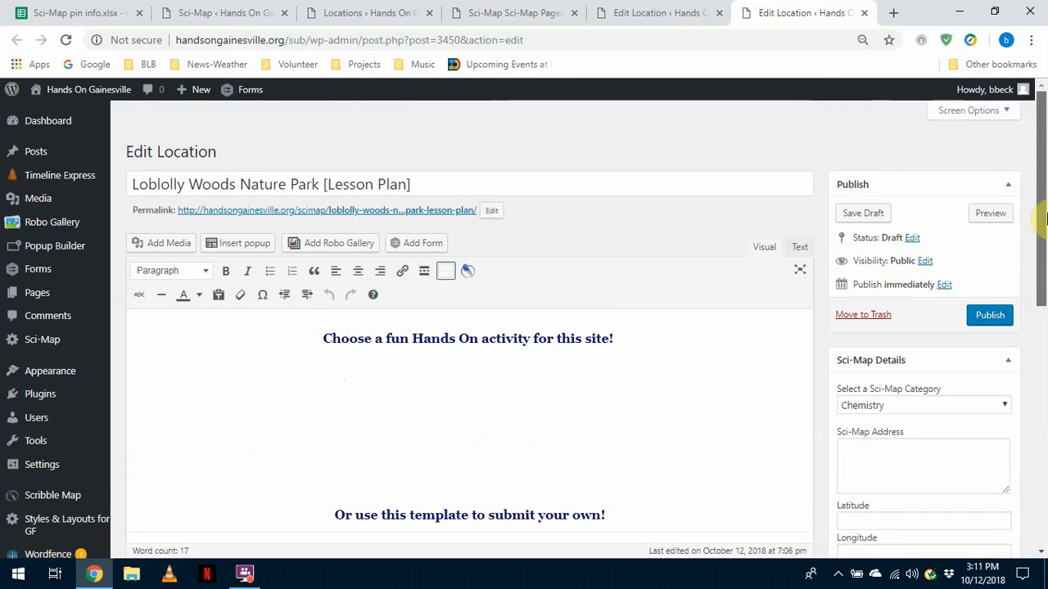
{"action": "left_click", "coordinate": [991, 316]}
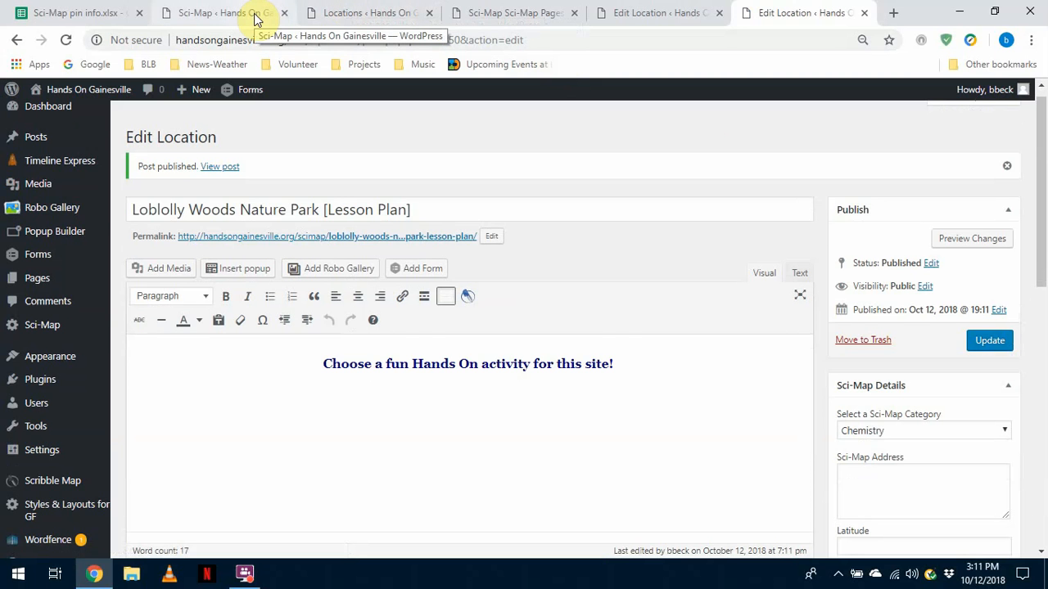
Step: Refresh the Sci-Map Pages list and the Sci-Map Admin map to check the published Loblolly Woods entries
{"action": "left_click", "coordinate": [523, 13]}
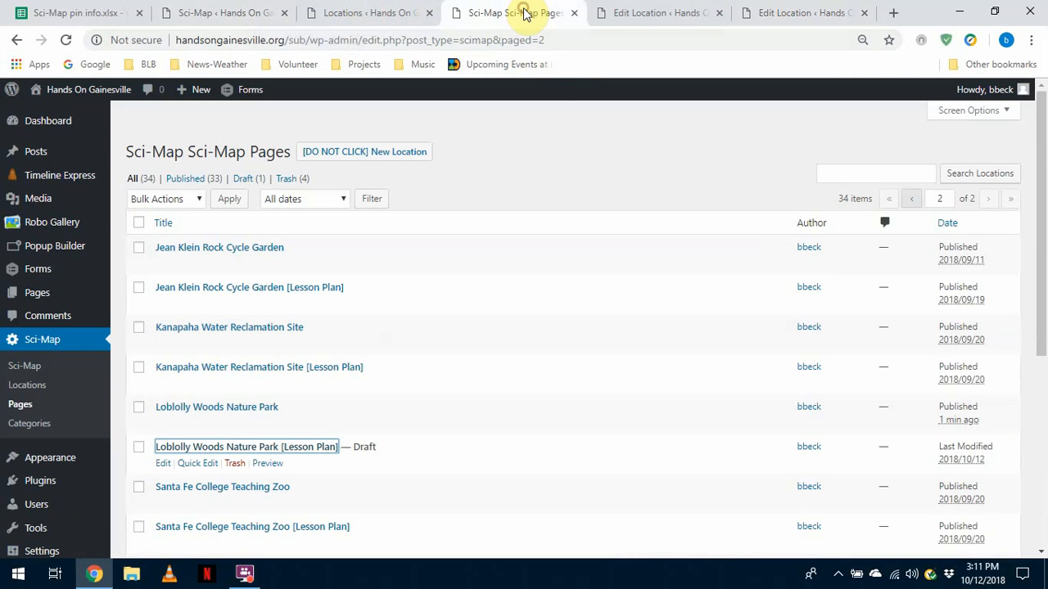
{"action": "left_click", "coordinate": [65, 39]}
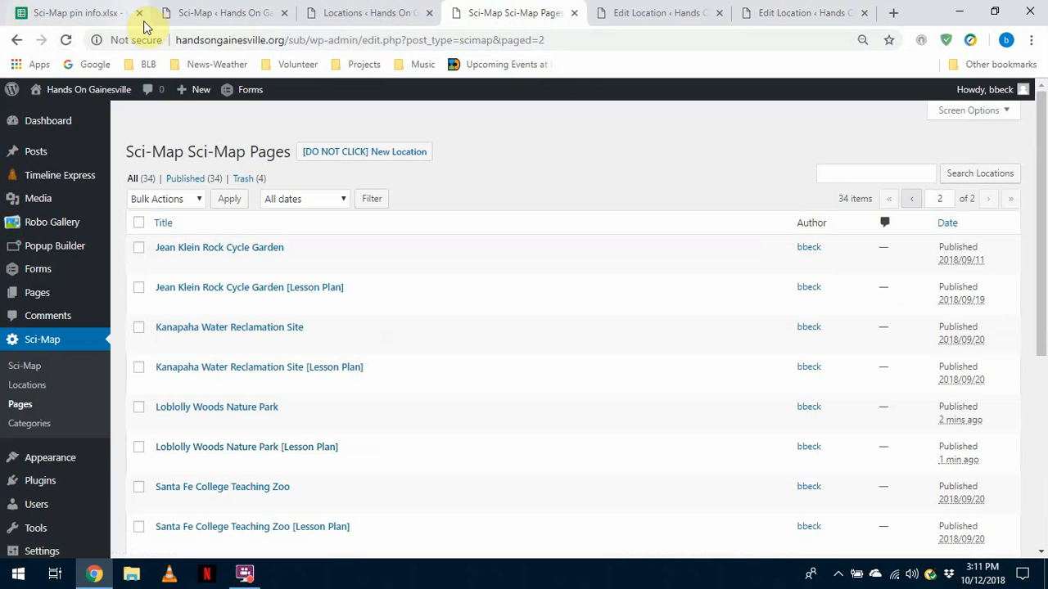
{"action": "left_click", "coordinate": [211, 17]}
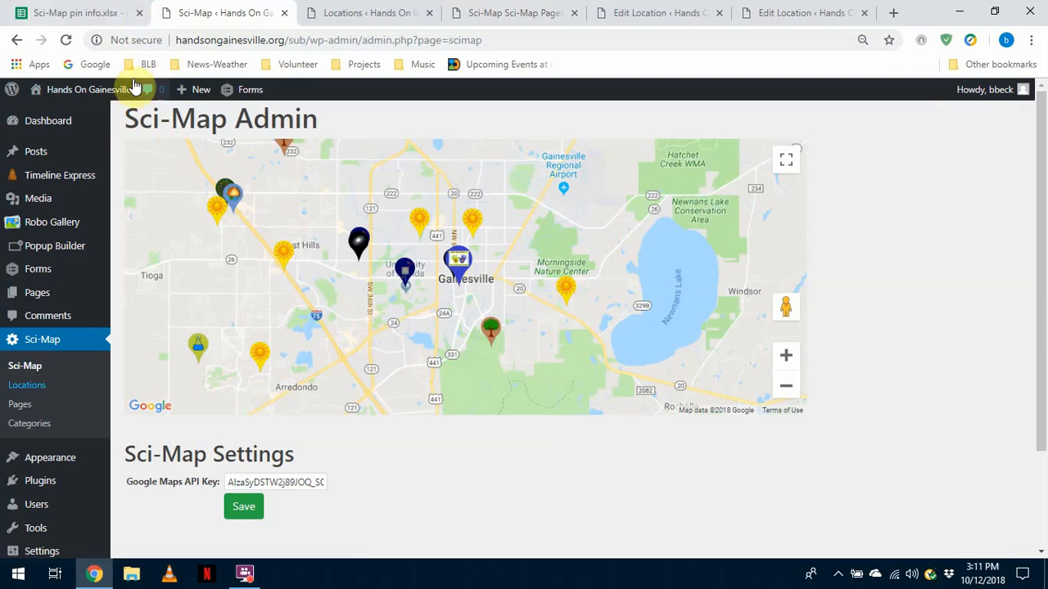
{"action": "left_click", "coordinate": [66, 43]}
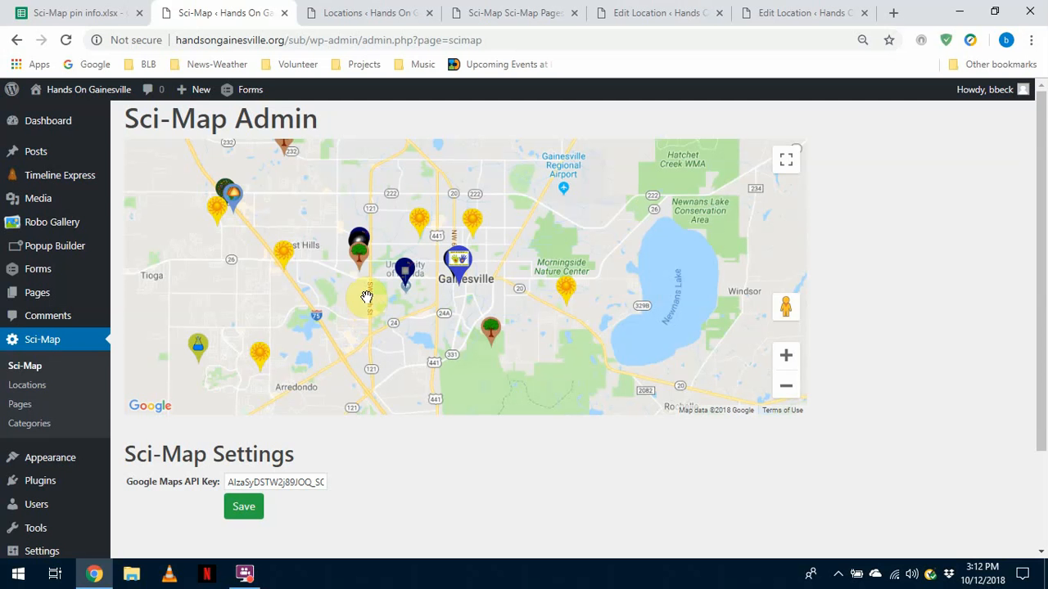
Step: Show the Sci-Map in full screen, zoomed in on Gainesville, and open the Loblolly Woods Nature Park pin's details
{"action": "left_click", "coordinate": [788, 159]}
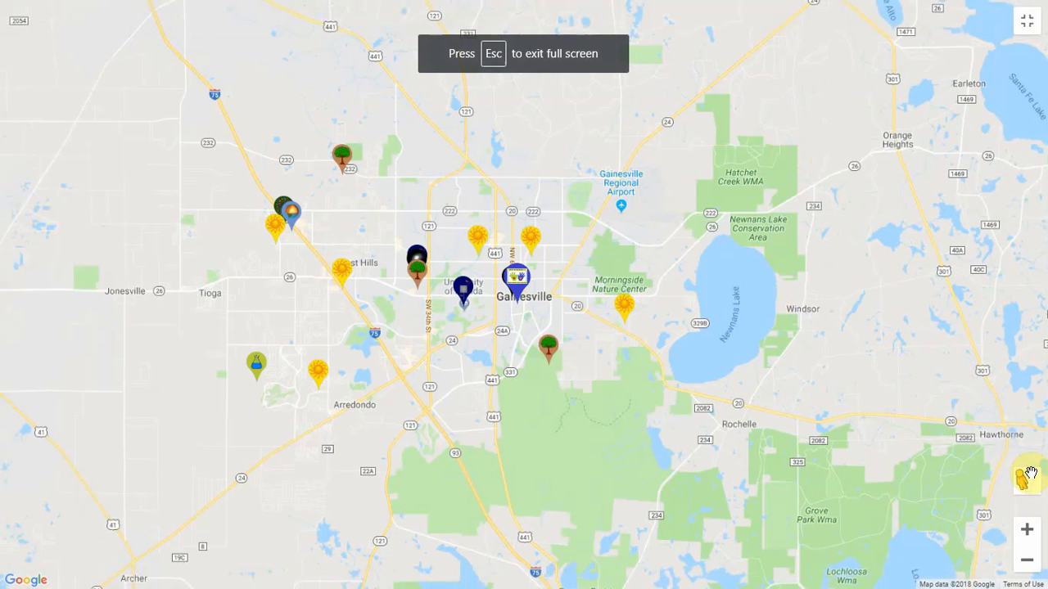
{"action": "left_click", "coordinate": [1026, 532]}
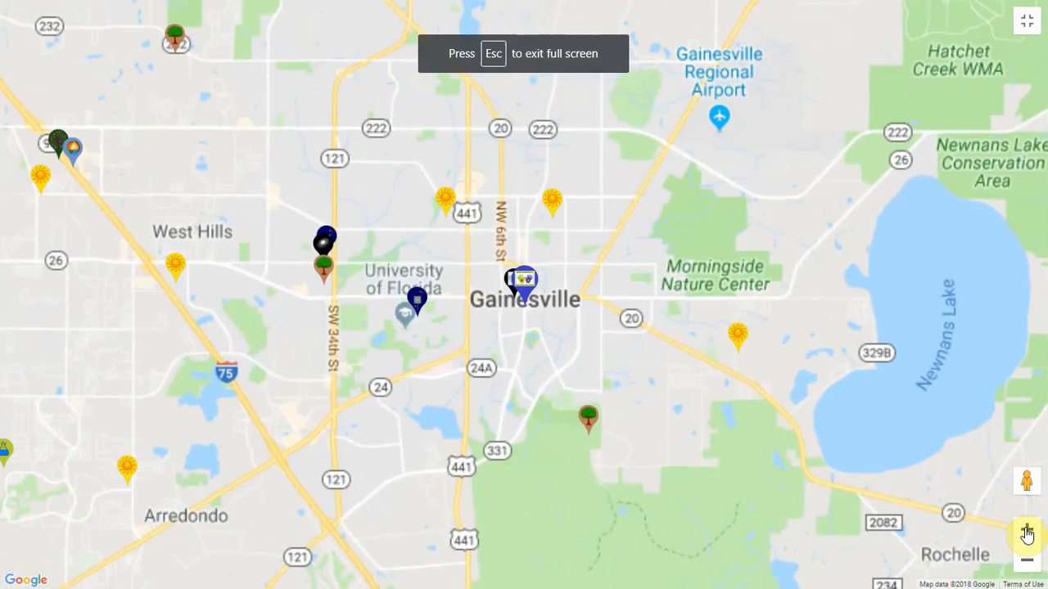
{"action": "left_click", "coordinate": [1026, 532]}
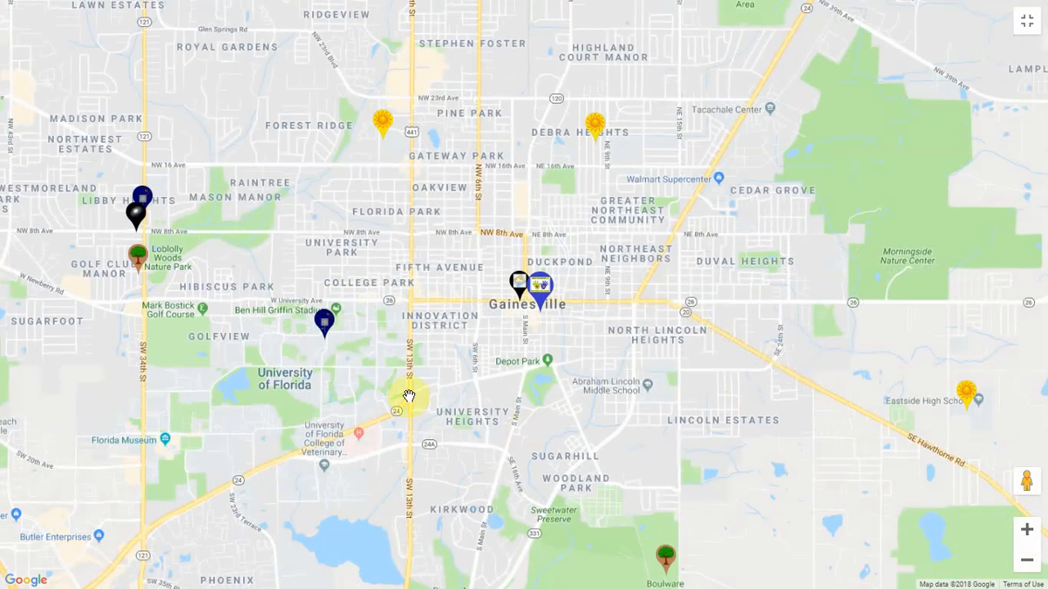
{"action": "left_click", "coordinate": [135, 261]}
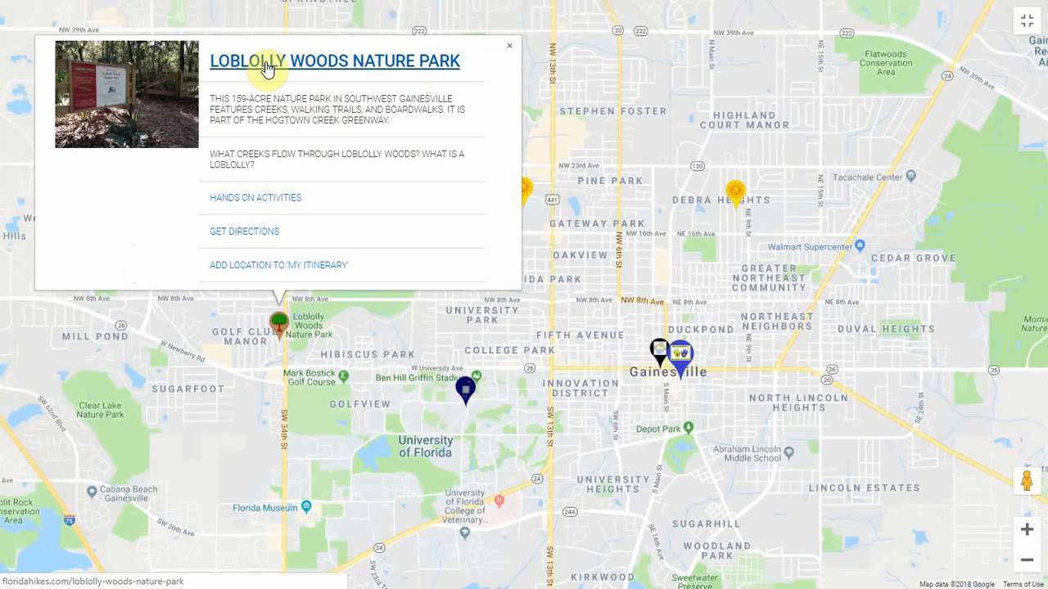
Step: Open Hands On Activities from the Loblolly Woods Nature Park pin and review the lesson plan page and its submission form
{"action": "left_click", "coordinate": [245, 204]}
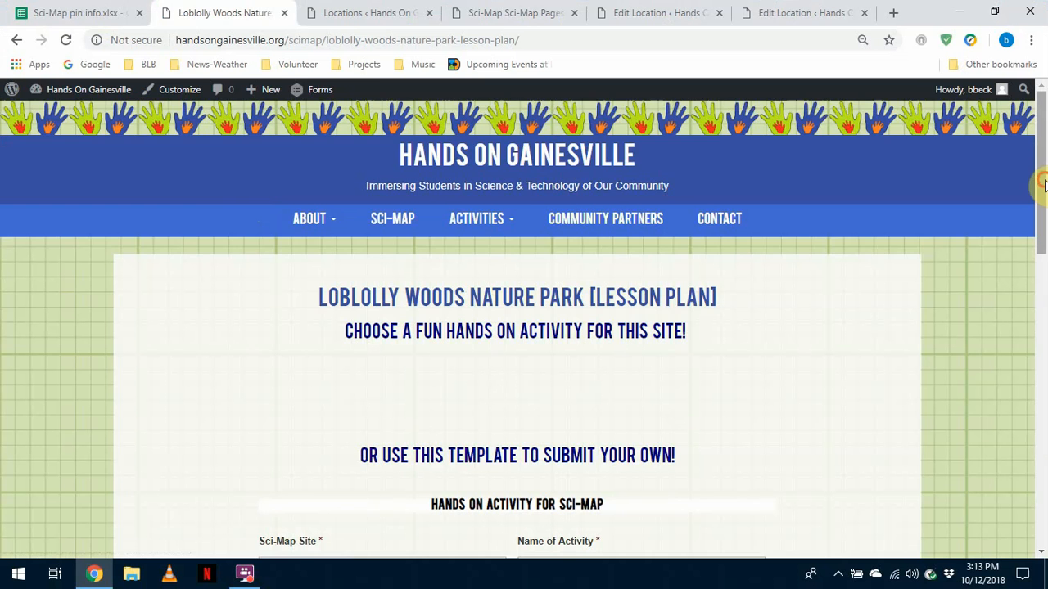
{"action": "left_click_drag", "start_coordinate": [1045, 184], "coordinate": [1044, 219]}
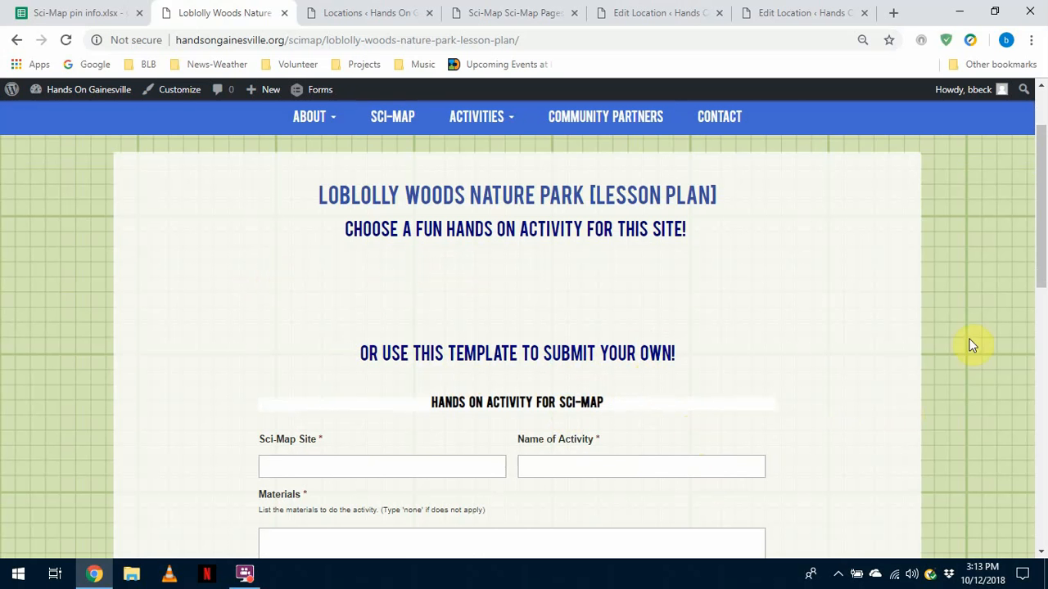
{"action": "left_click_drag", "start_coordinate": [1040, 269], "coordinate": [1045, 494]}
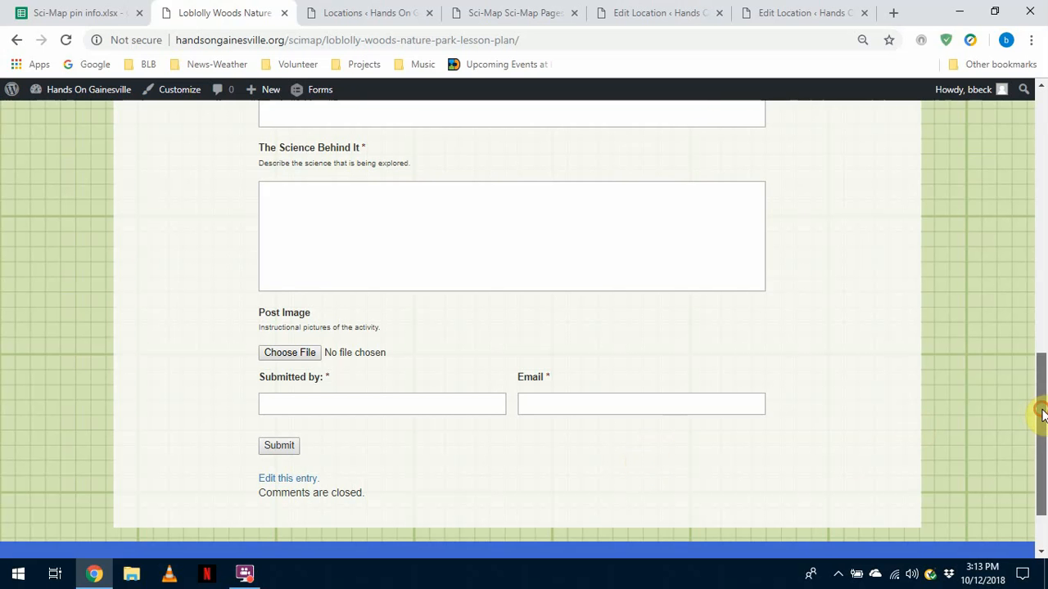
{"action": "left_click_drag", "start_coordinate": [1045, 402], "coordinate": [1045, 189]}
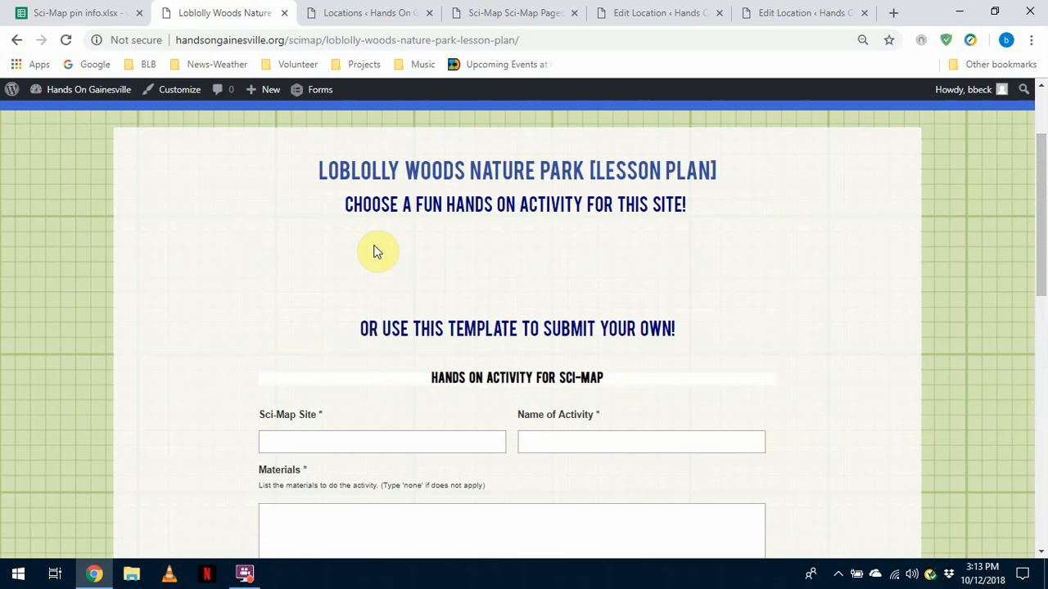
{"action": "left_click", "coordinate": [244, 573]}
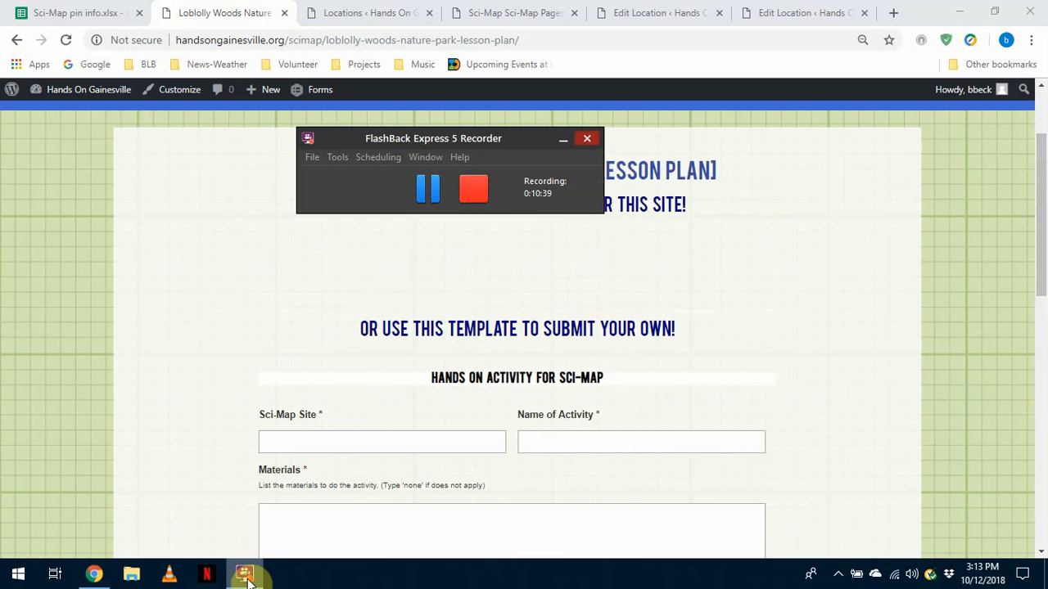